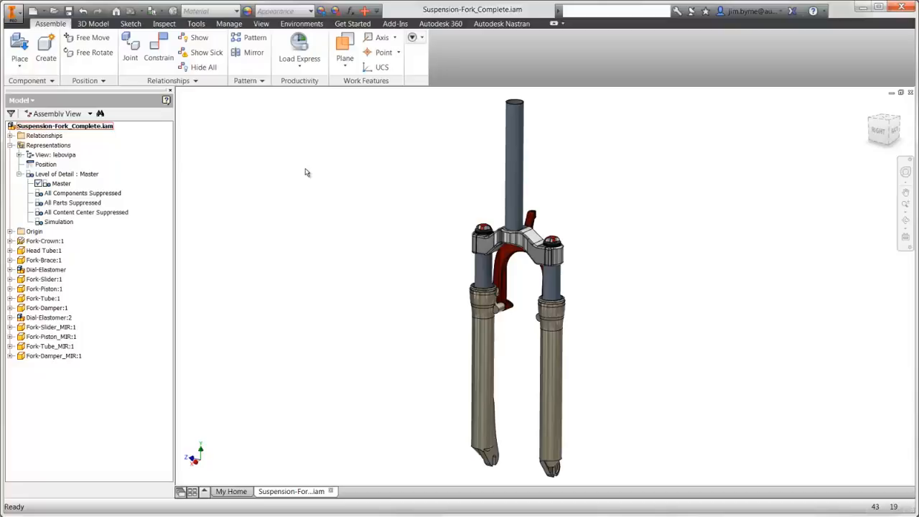
Activate the Simulation level of detail and display the Nastran model tree with its Model branch expanded.
double_click(66, 223)
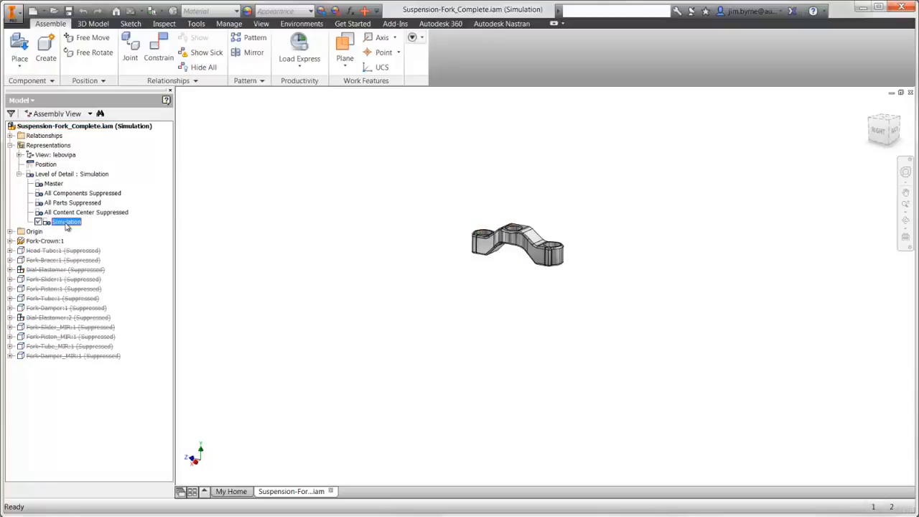
key("Home")
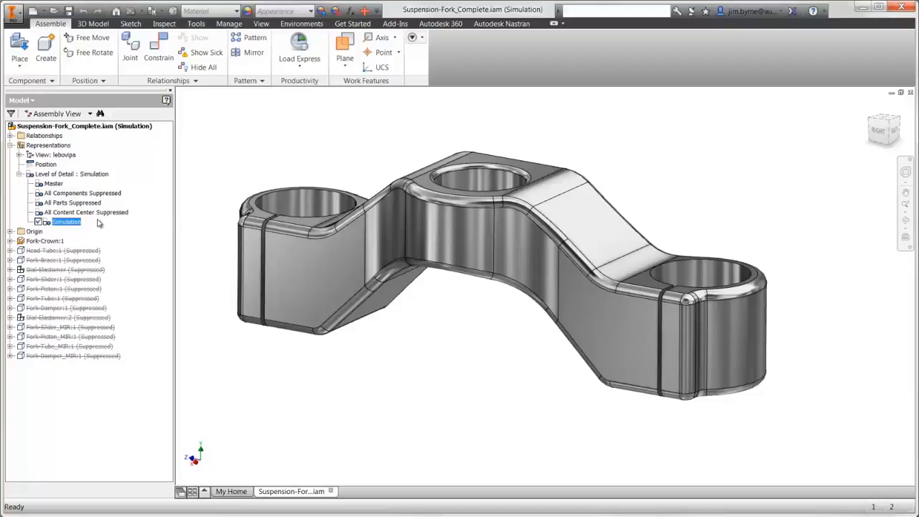
left_click(496, 23)
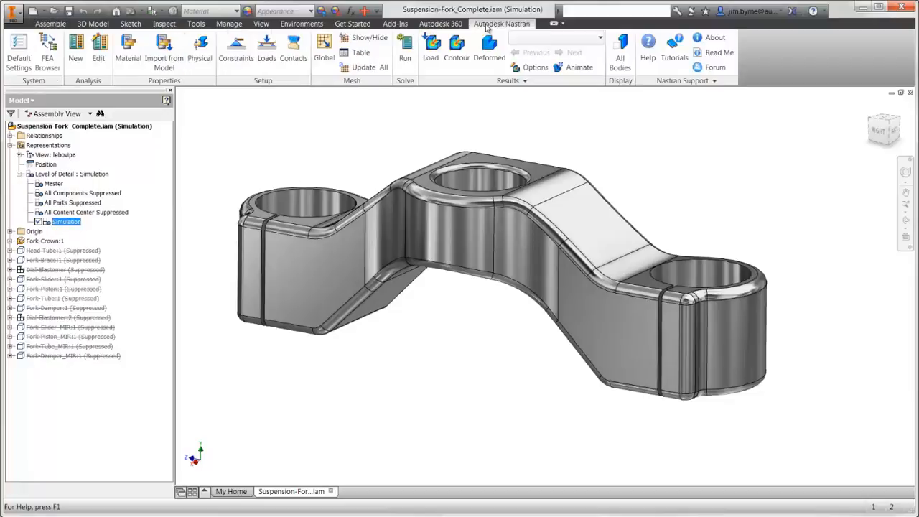
left_click(48, 63)
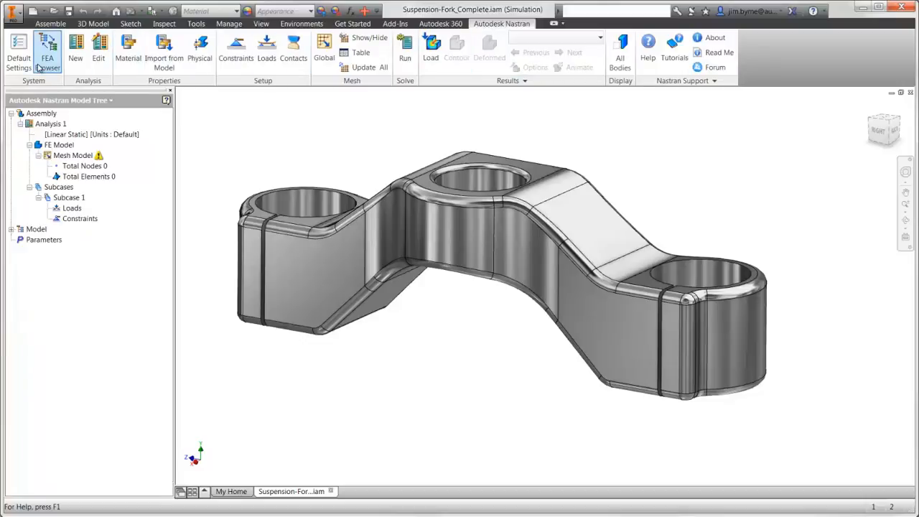
left_click(11, 229)
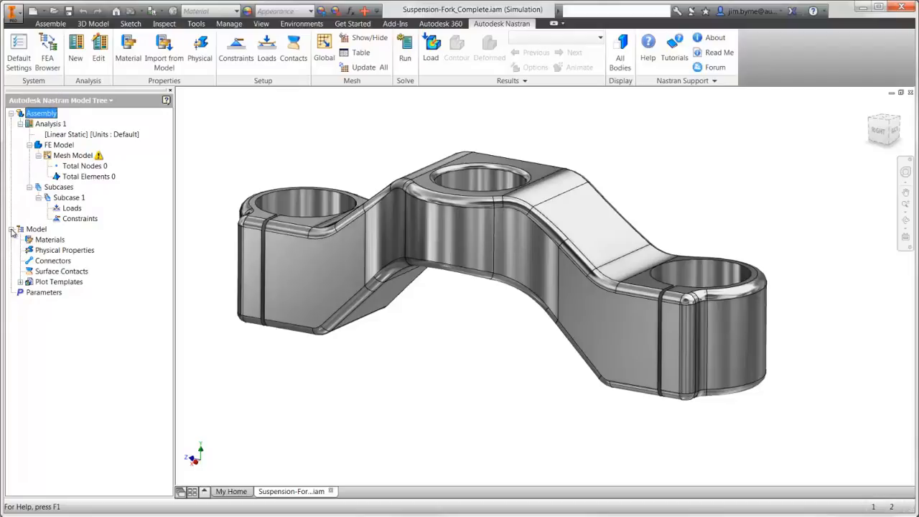
Import the material from the model and create an Aluminum 6061 solid-element physical property associated with the fork crown.
left_click(162, 49)
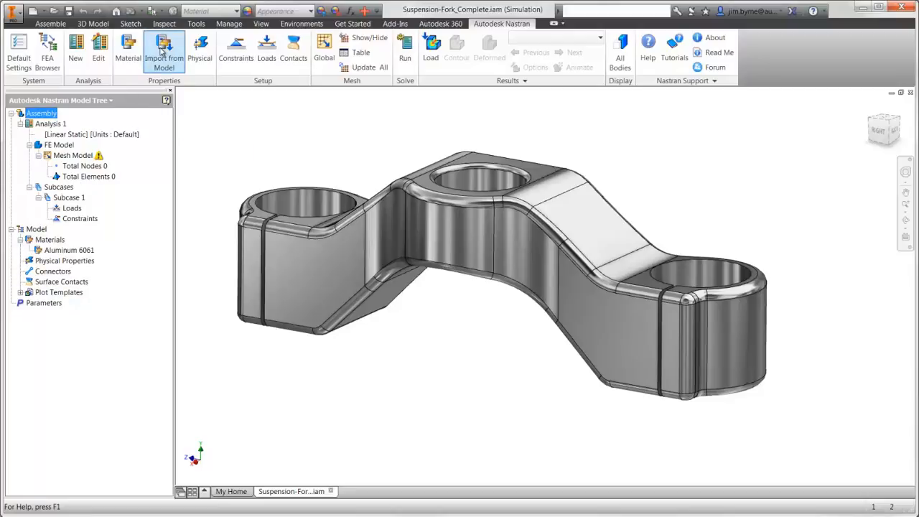
left_click(200, 48)
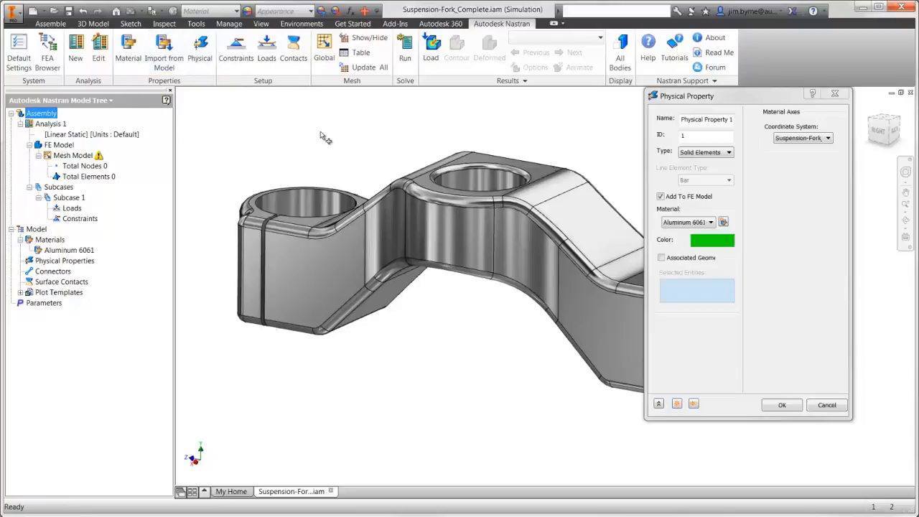
left_click(662, 258)
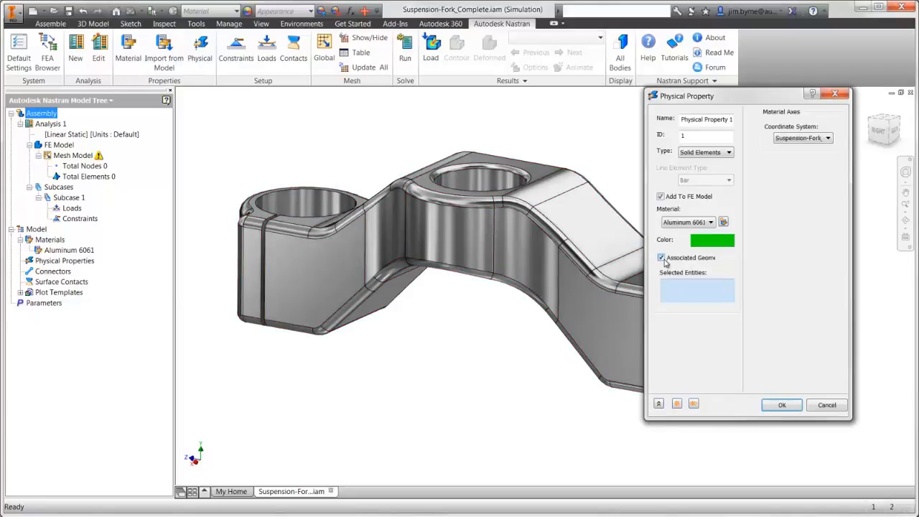
left_click(605, 317)
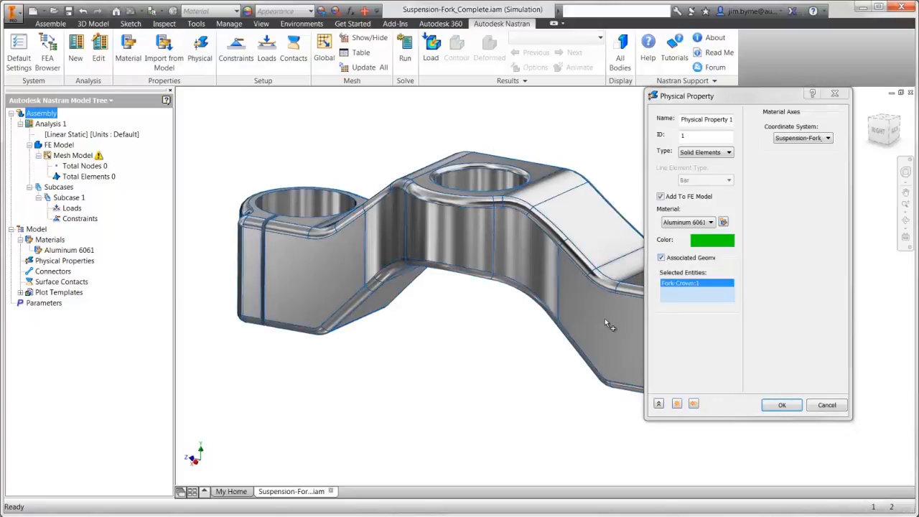
left_click(767, 406)
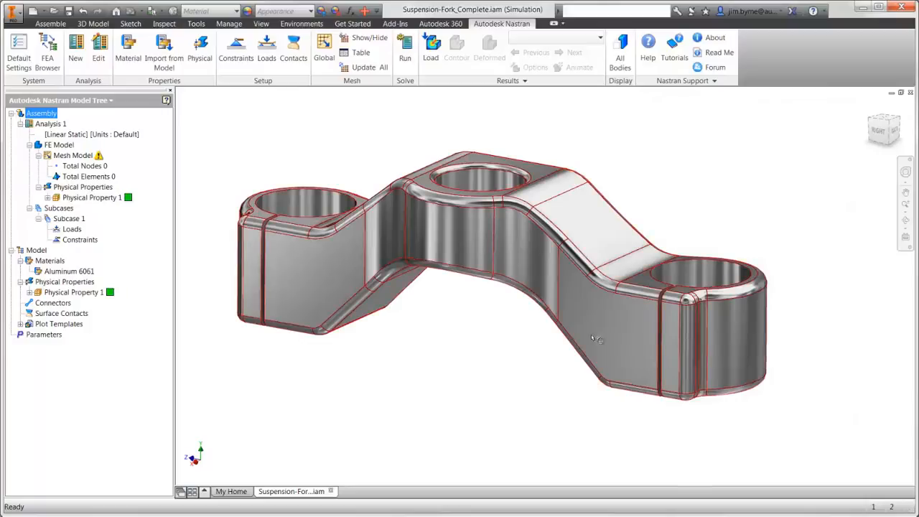
Apply a structural constraint fixing all degrees of freedom on the inner faces of the crown's two outer bores.
left_click(237, 63)
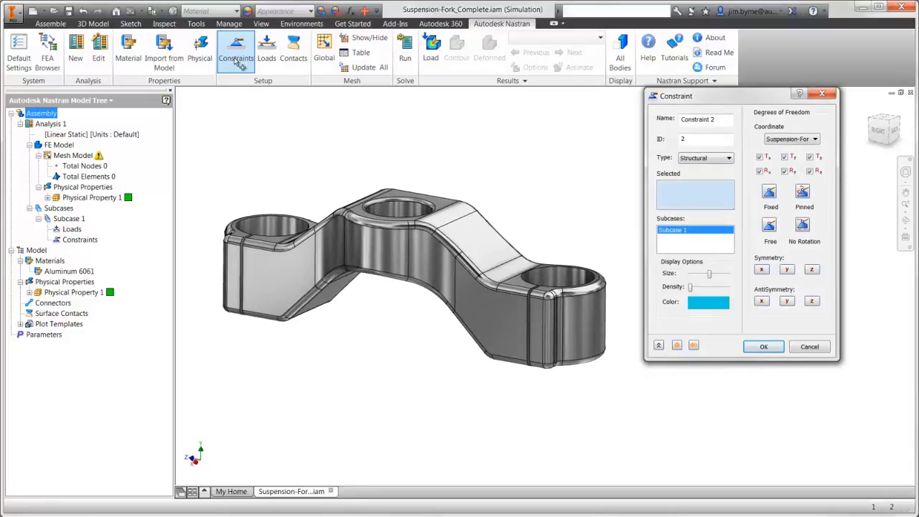
left_click(273, 269)
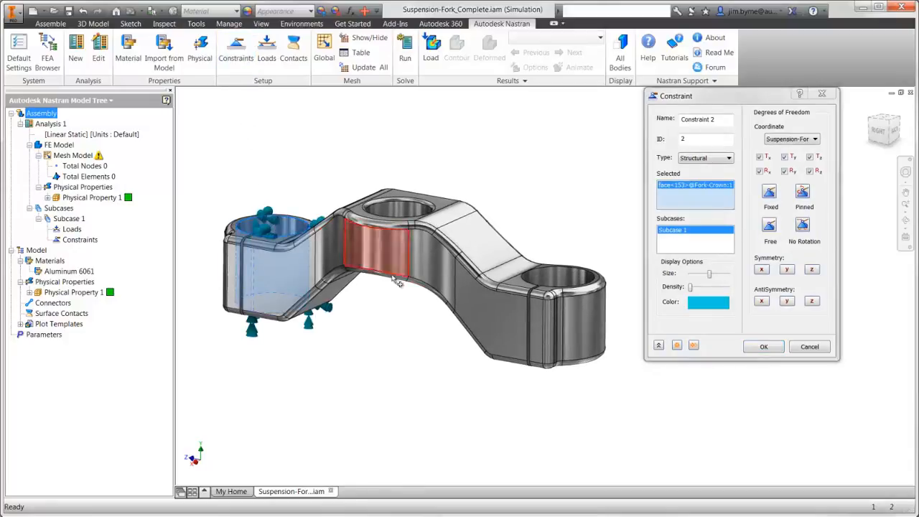
left_click(567, 280)
left_click(762, 347)
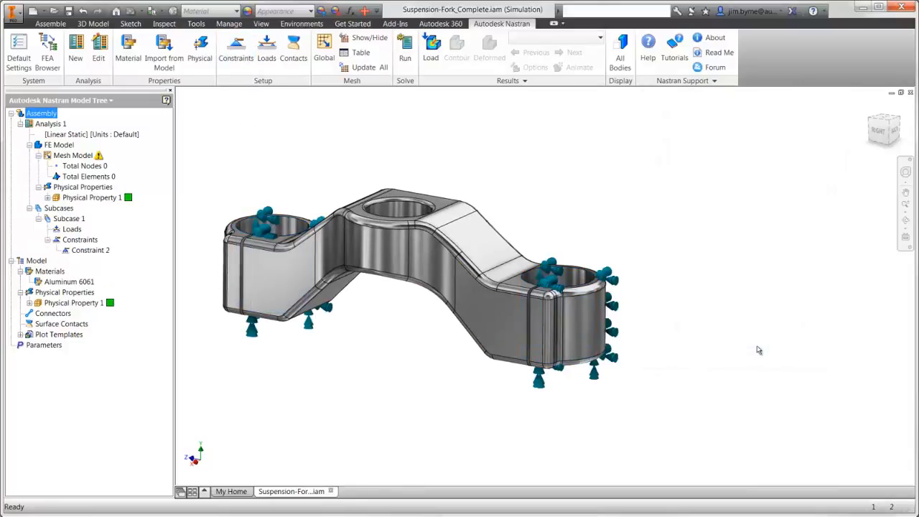
Apply a force load with Fy of -5000 N to the inner face of the crown's central bore.
left_click(266, 51)
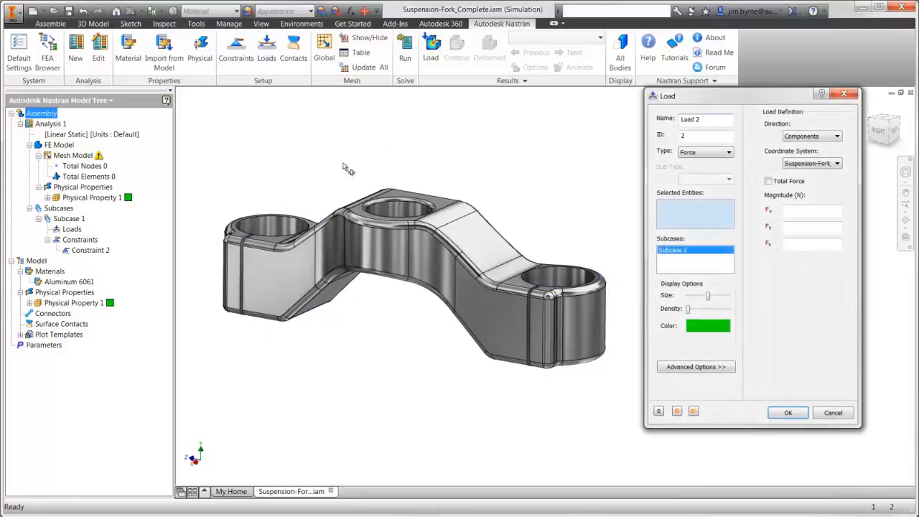
left_click(397, 209)
left_click(797, 229)
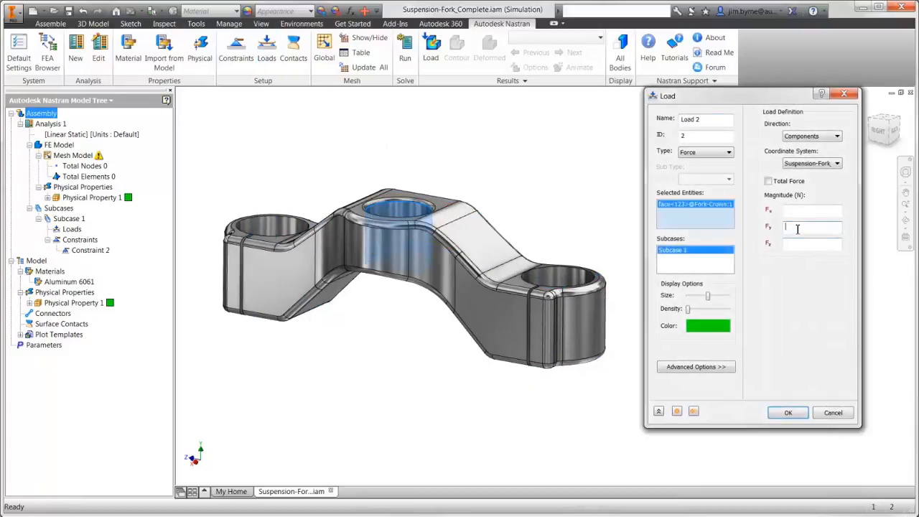
type("-5000")
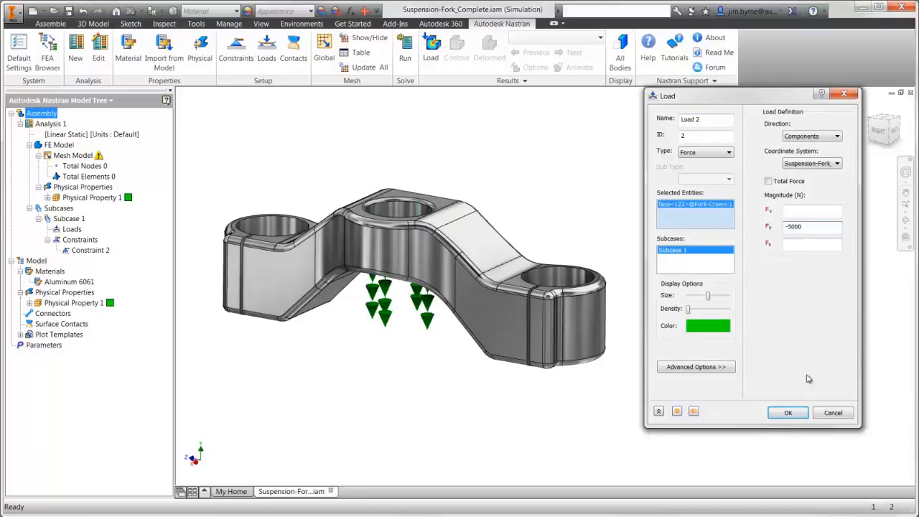
left_click(796, 417)
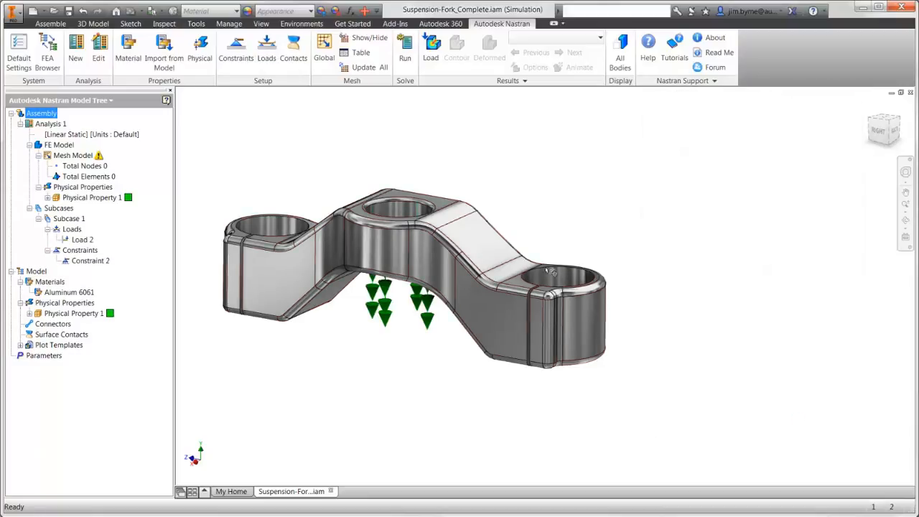
Mesh the fork crown with a 5 mm global element size and run the Nastran analysis.
left_click(324, 51)
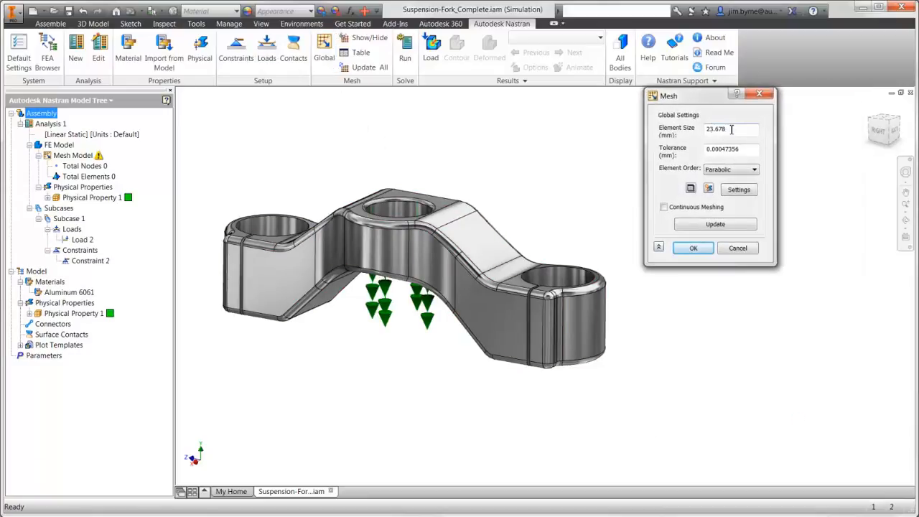
left_click_drag(727, 130, 680, 133)
type("5")
left_click(694, 249)
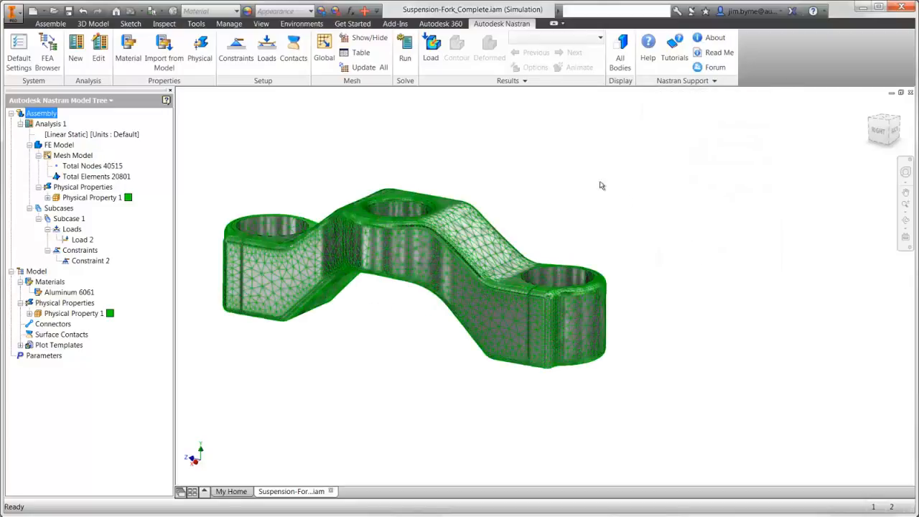
left_click(404, 55)
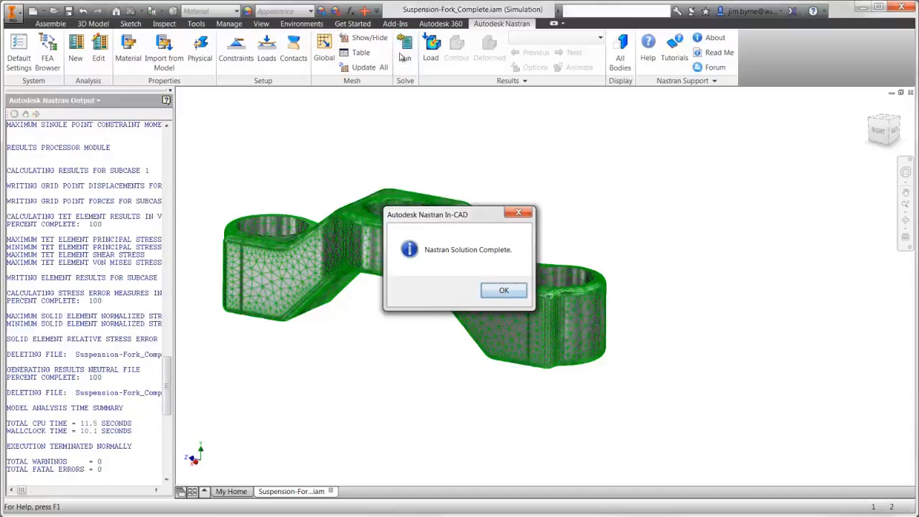
left_click(500, 290)
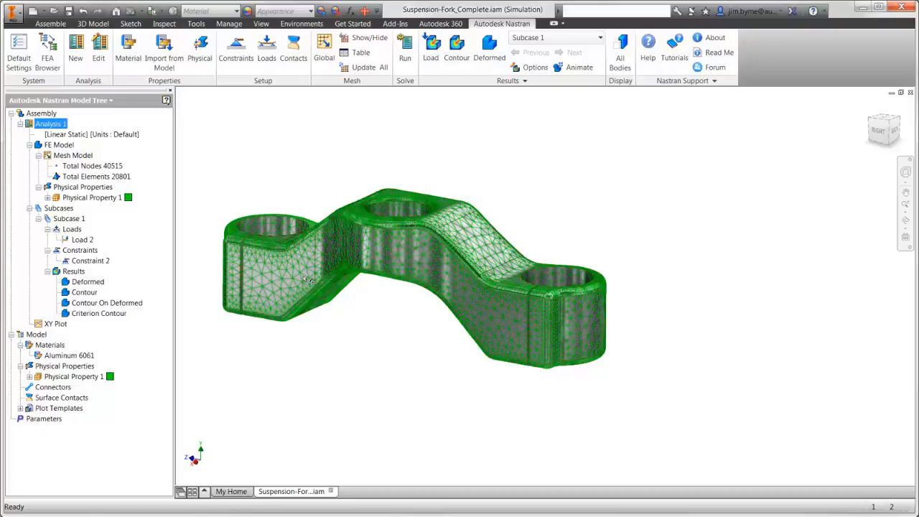
Set the Contour result plot to Solid Von Mises, hide all the visibility items and display the plot.
right_click(86, 293)
left_click(109, 302)
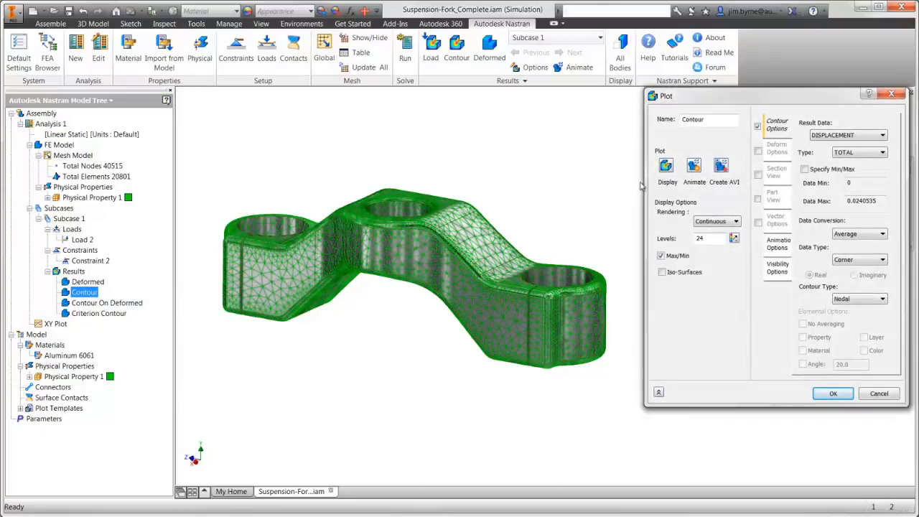
left_click(838, 137)
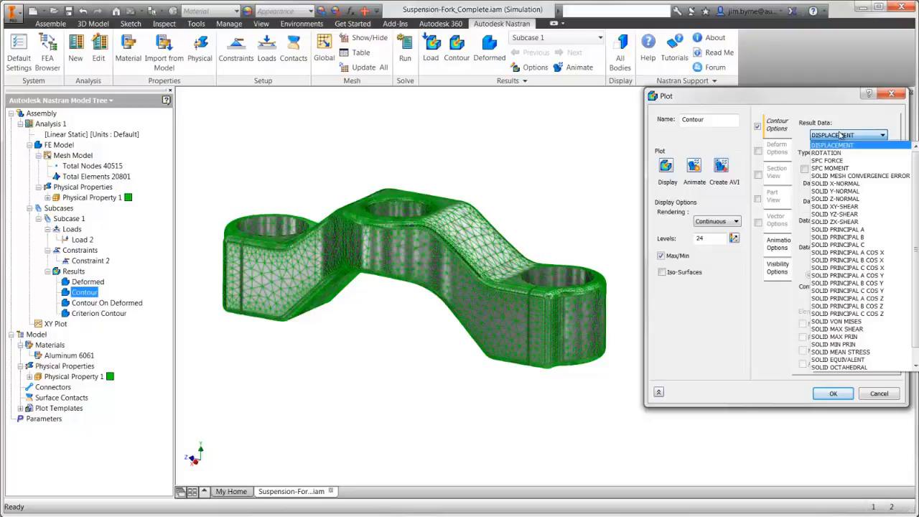
left_click(836, 321)
left_click(783, 271)
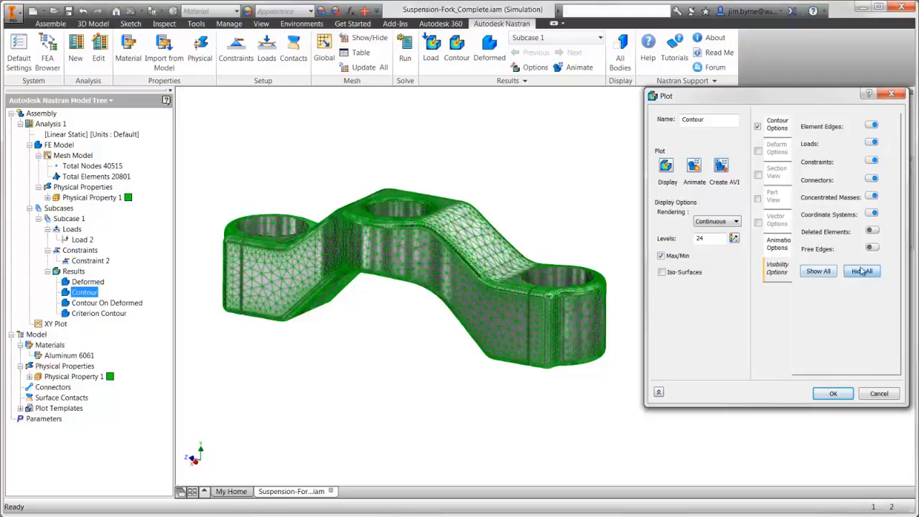
left_click(862, 272)
left_click(665, 164)
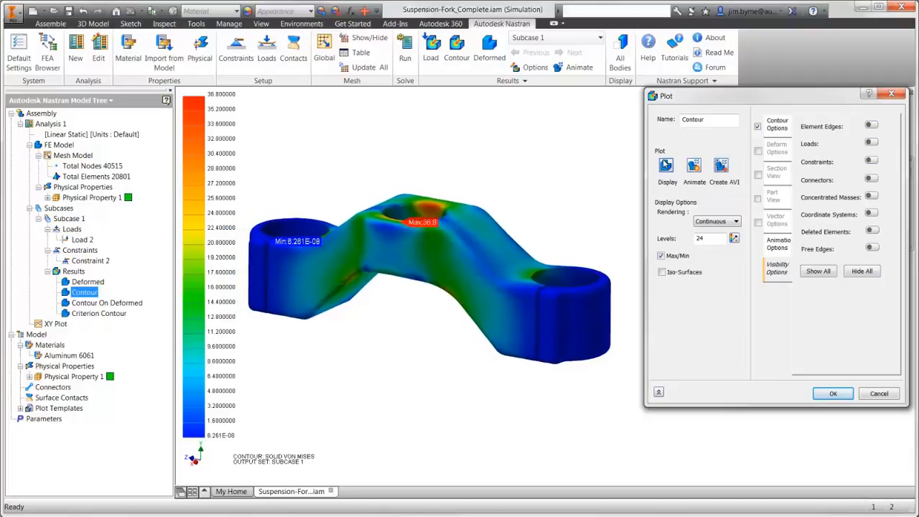
left_click(833, 393)
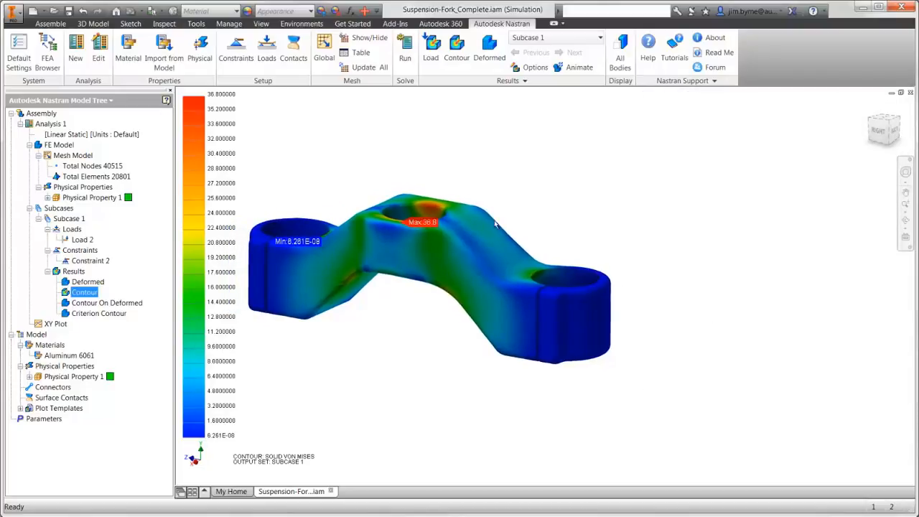
Return to the assembly browser and open the Fork-Crown part in its own window.
left_click(48, 52)
left_click(40, 241)
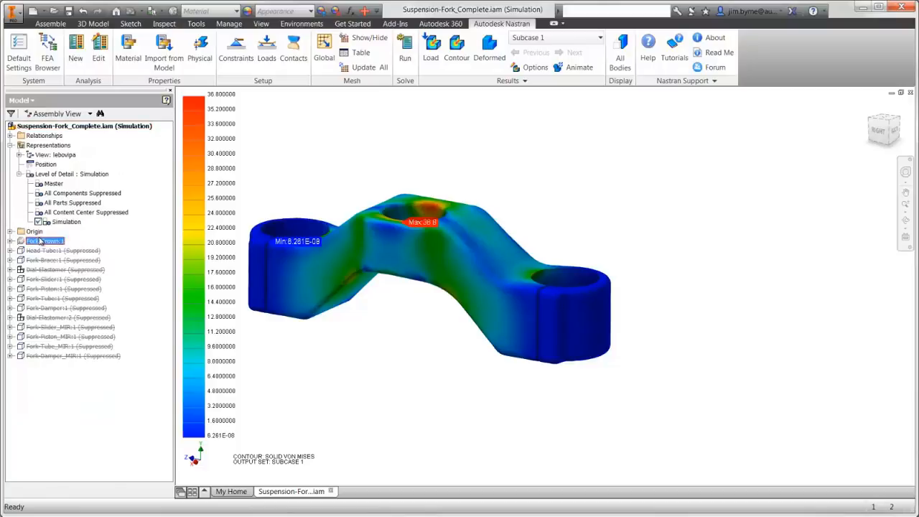
right_click(39, 241)
left_click(49, 259)
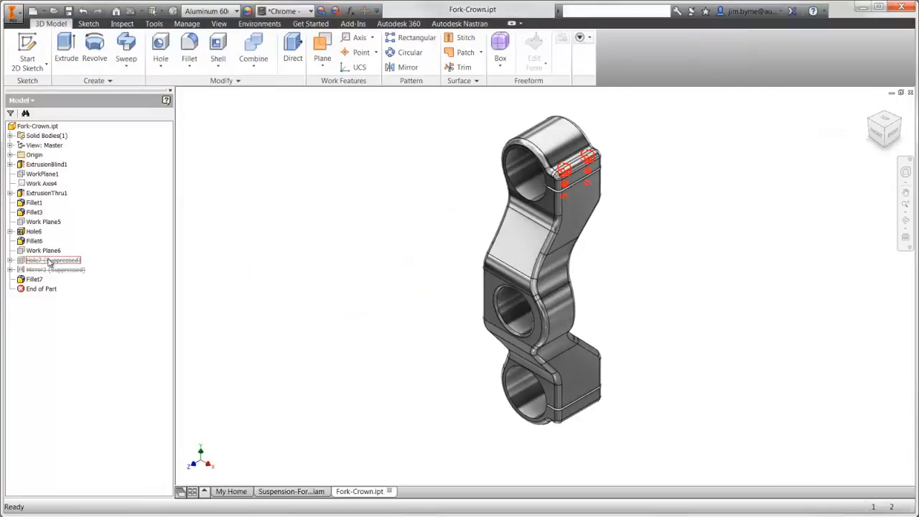
left_click(49, 262)
left_click(248, 292)
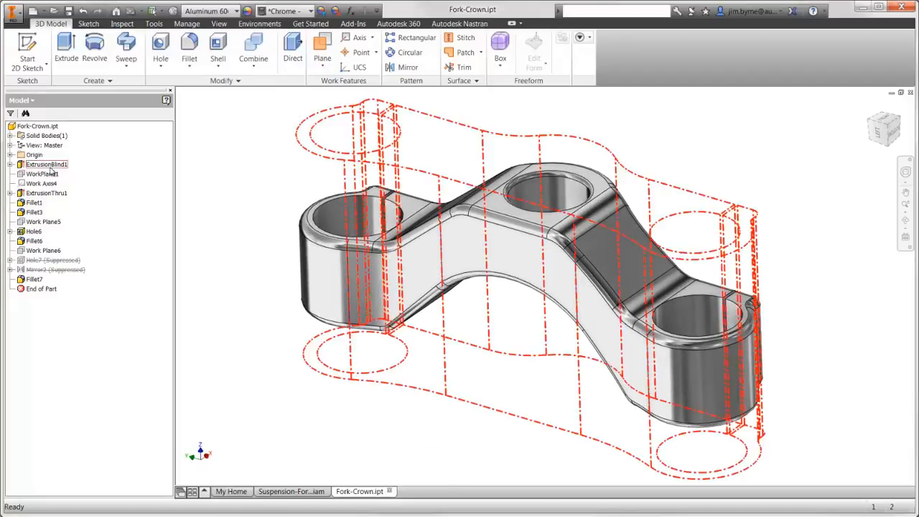
Edit the sketch of ExtrusionBlind1 and set the 0.847 in radius of the central bulge to 0.7 in.
right_click(47, 164)
left_click(79, 212)
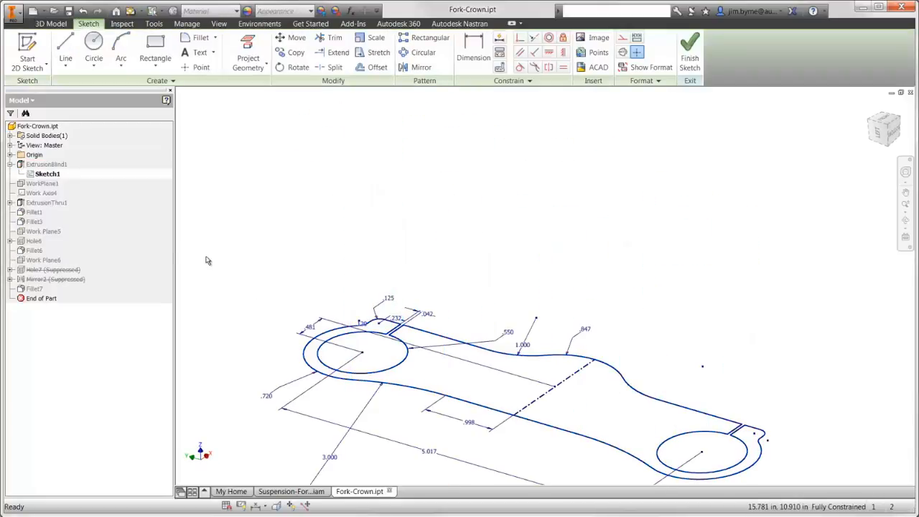
double_click(586, 332)
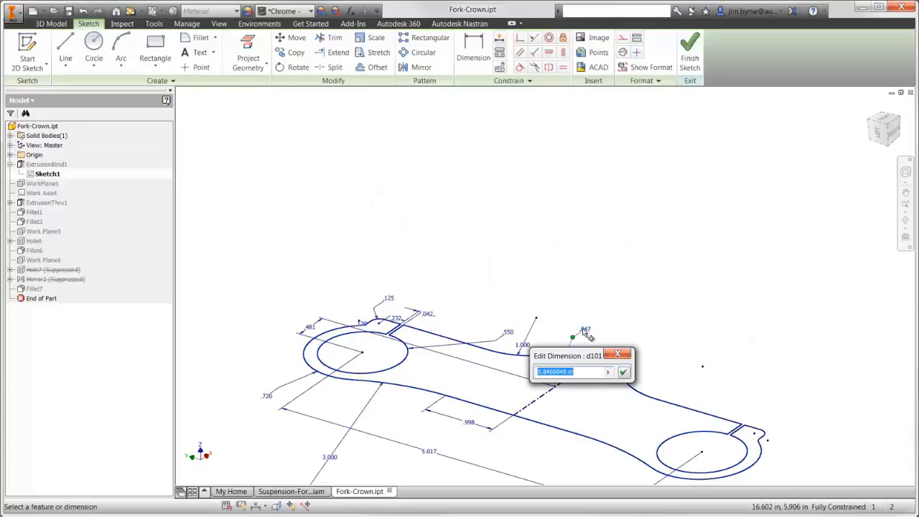
type(".7")
key("Return")
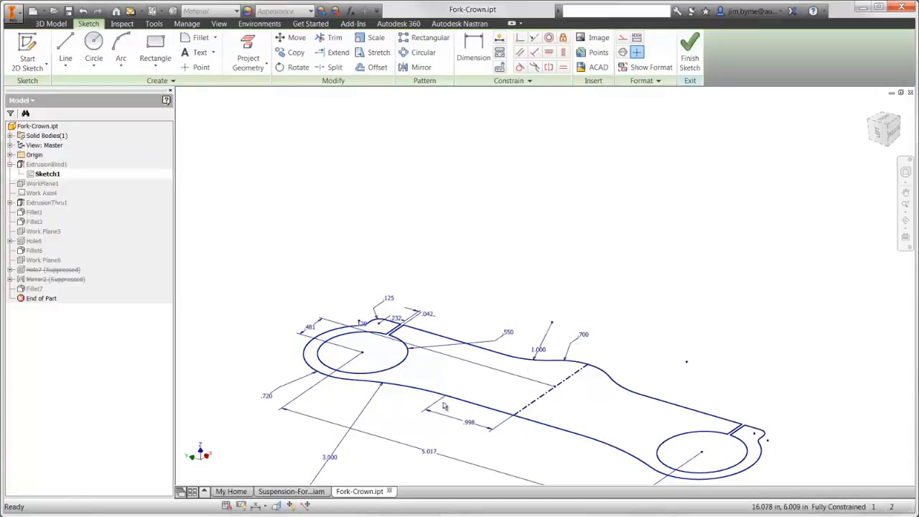
Set the 3 in radius of the side arc beside the outer bore to 1.25 in and finish the sketch.
double_click(330, 457)
type("1.75")
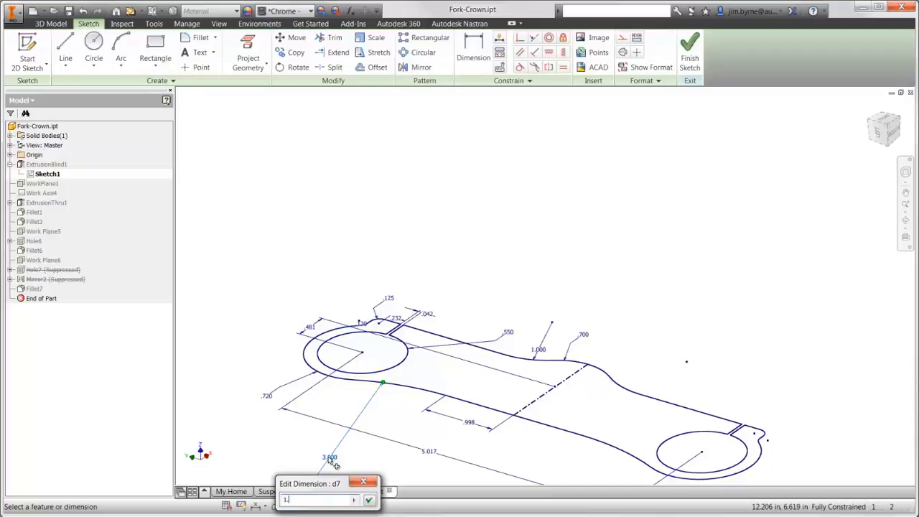
key("Return")
right_click(330, 461)
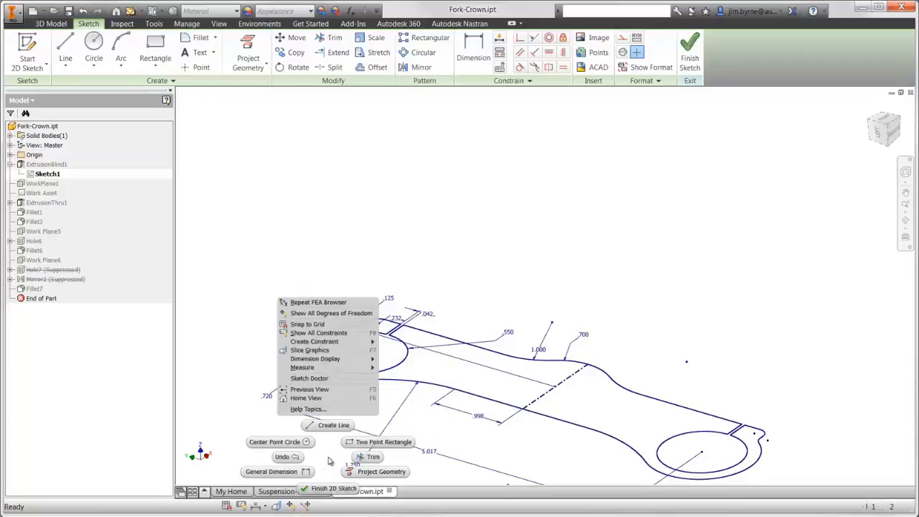
left_click(331, 489)
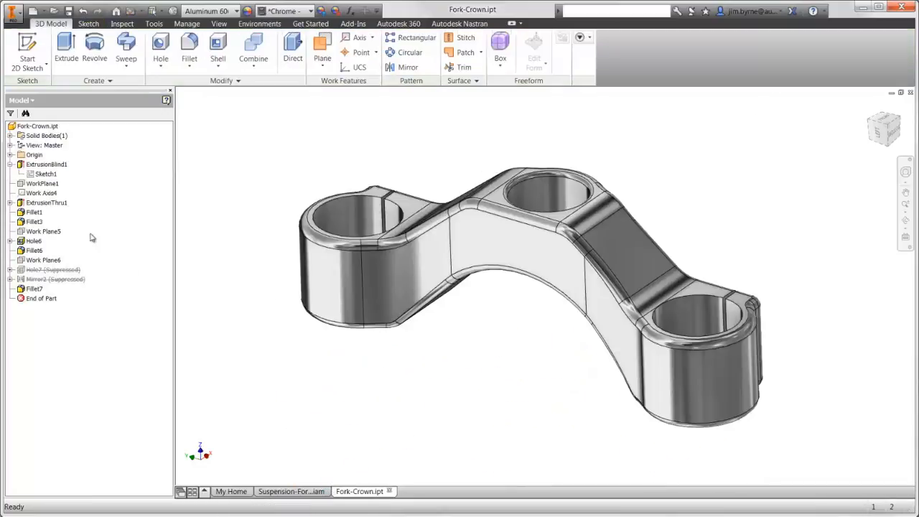
Edit the sketch of ExtrusionThru1 and set the 1.2 in vertical distance between the upper and lower profile lines to 0.6 in.
right_click(60, 208)
left_click(85, 254)
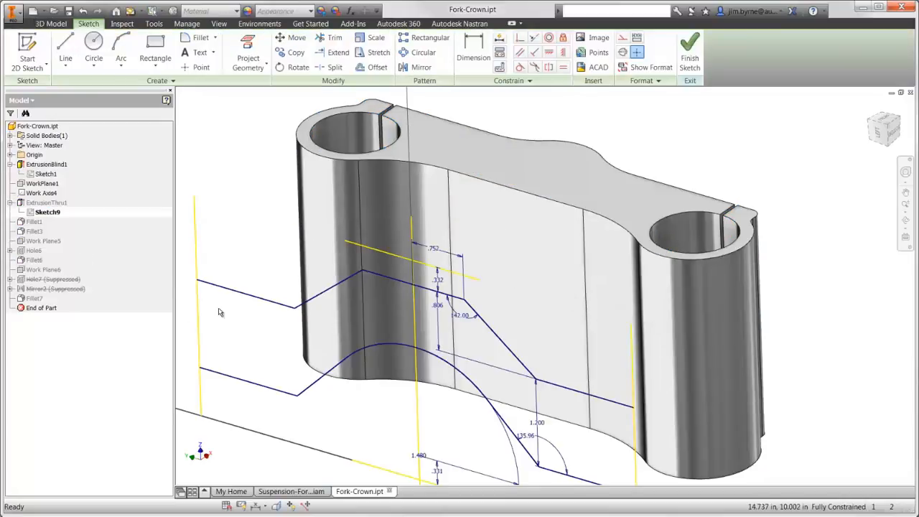
double_click(542, 429)
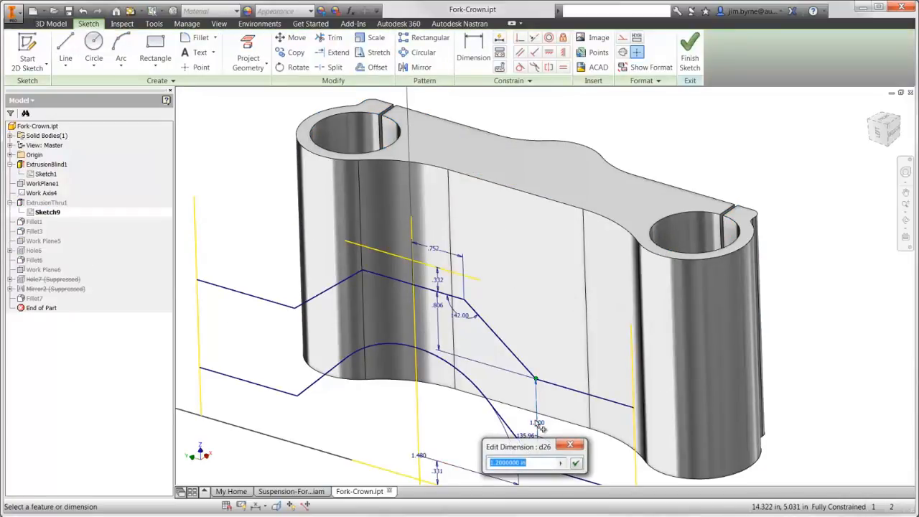
type(".6")
key("Return")
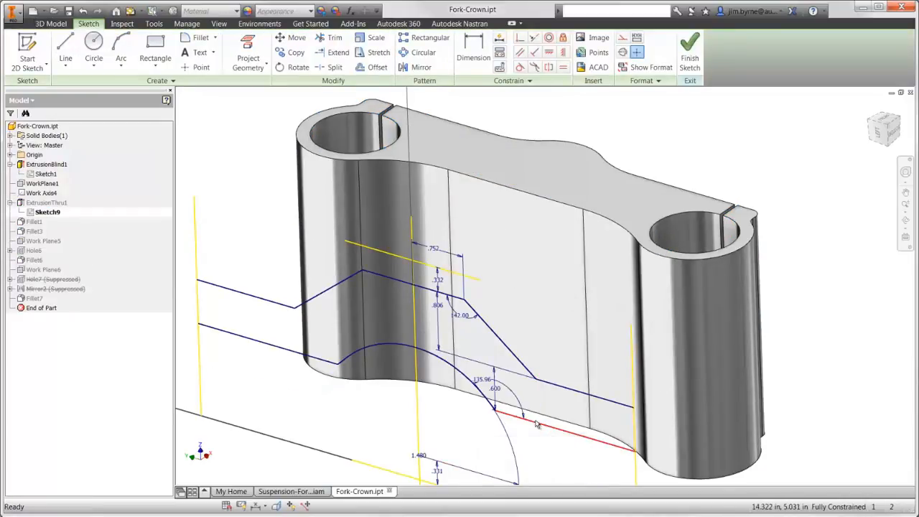
Set the 1.48 in radius of the lower central arc to 1.8 in and finish the sketch.
double_click(423, 456)
type("1.6")
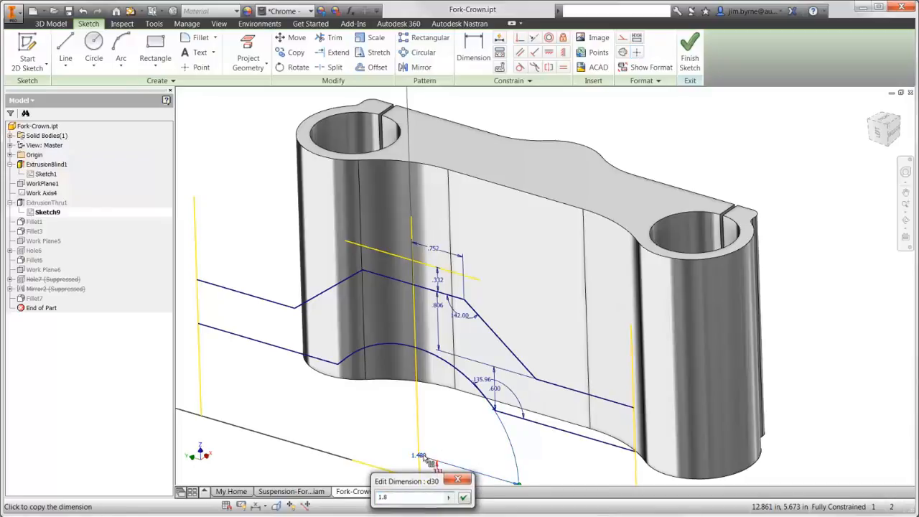
key("Return")
right_click(423, 458)
left_click(429, 486)
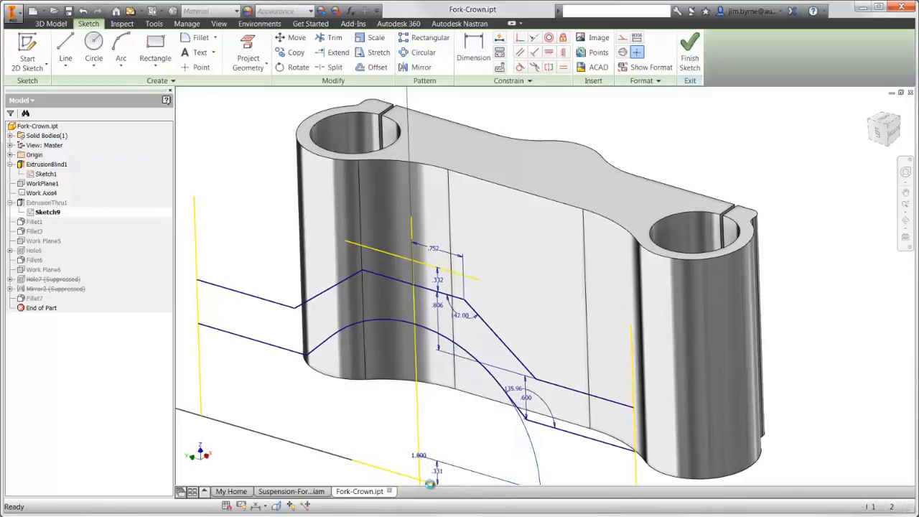
Return to the suspension fork assembly and update all meshes to the modified crown.
left_click(291, 491)
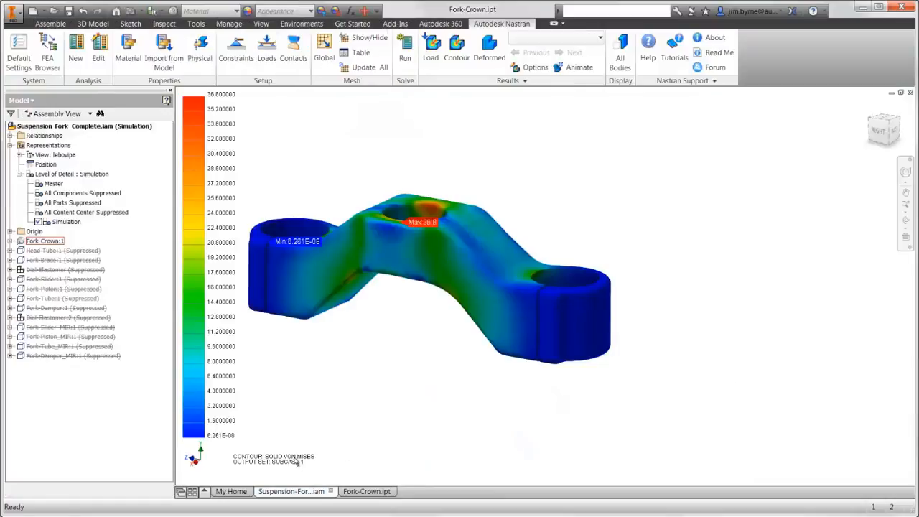
left_click(369, 68)
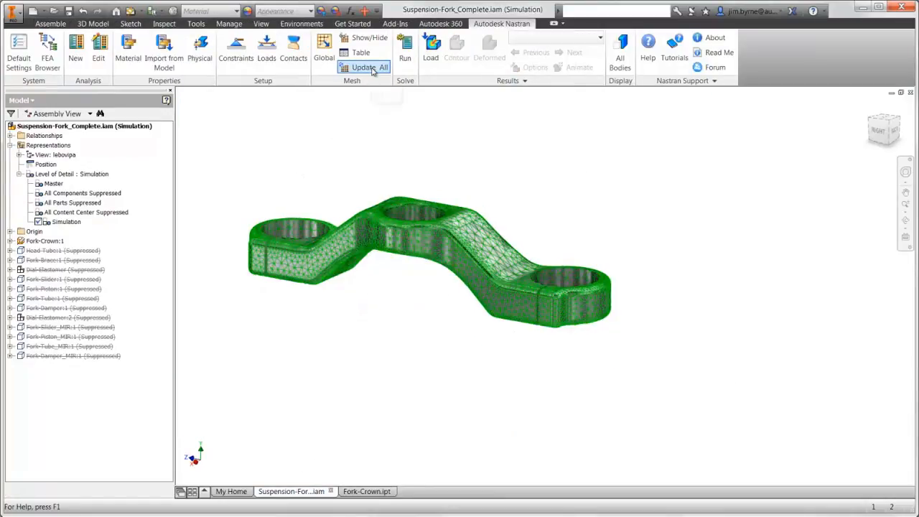
Run the linear static analysis on the modified crown and display its Contour result plot.
left_click(405, 60)
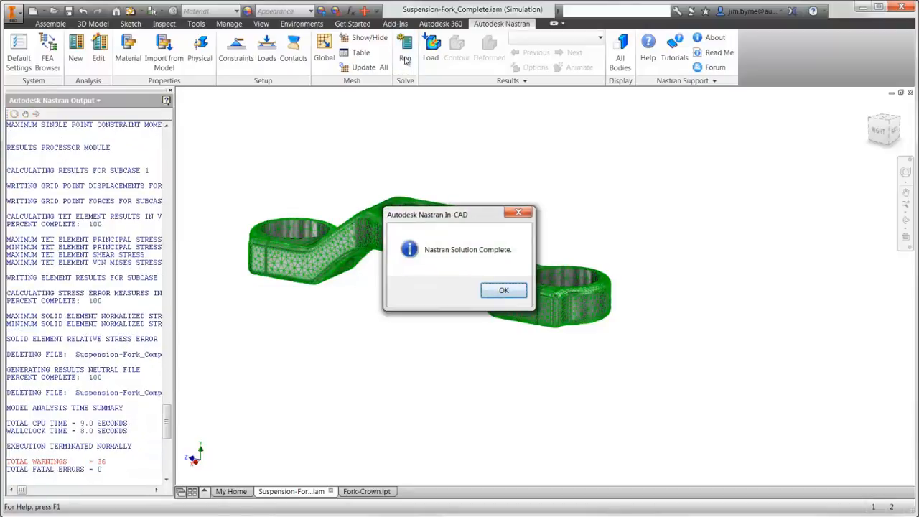
left_click(503, 290)
double_click(84, 292)
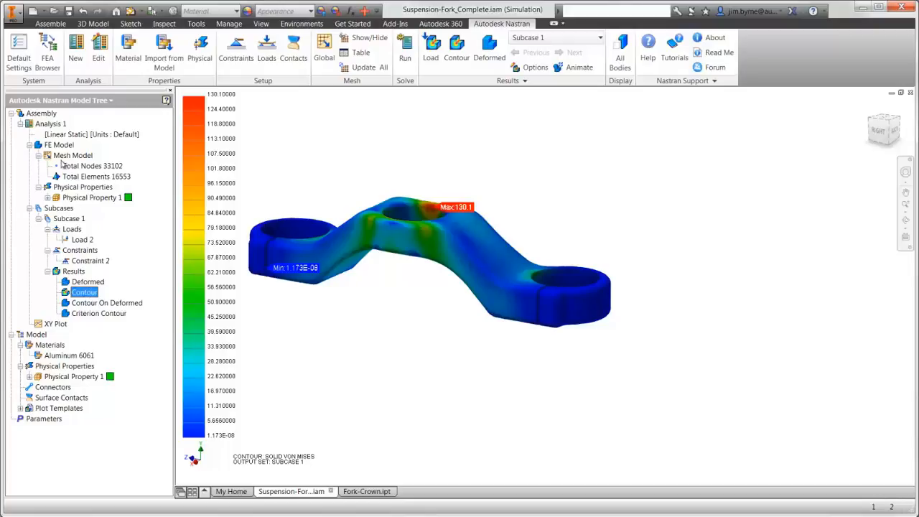
Edit Analysis 1 and change its type to Multi-Axial Fatigue.
right_click(64, 127)
left_click(86, 146)
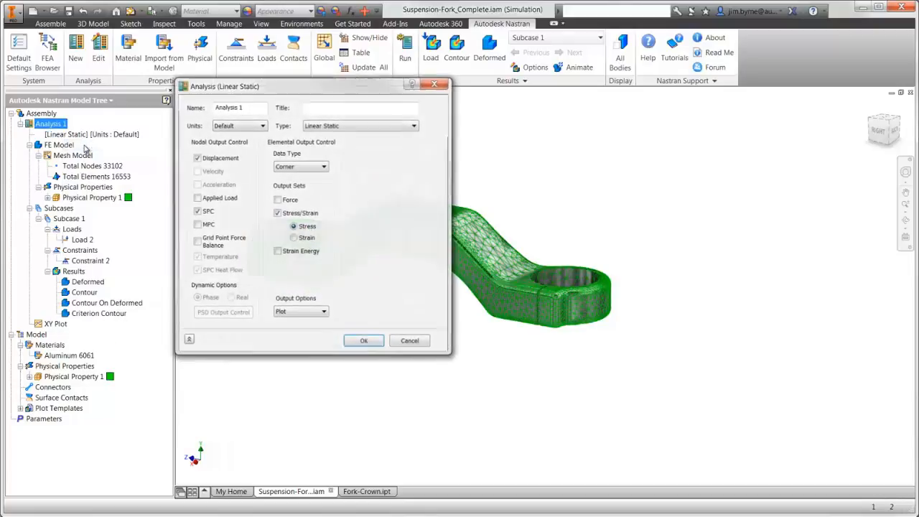
left_click(324, 125)
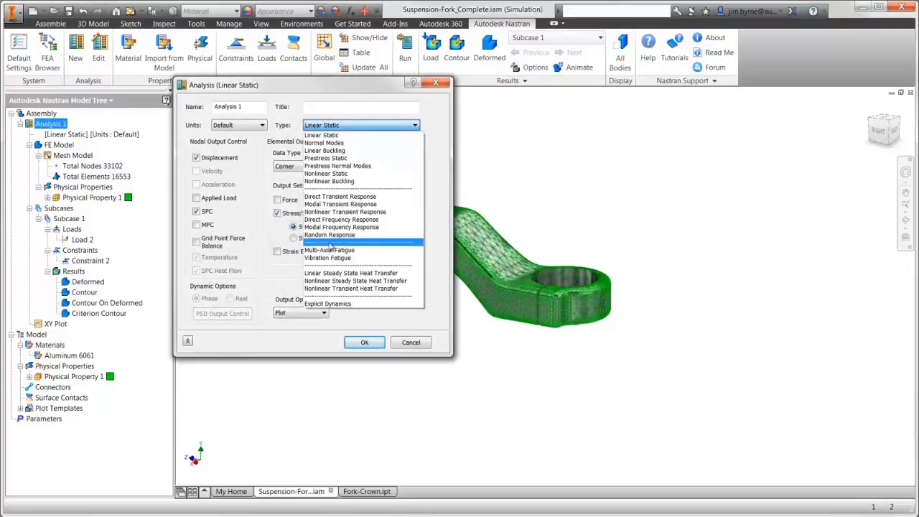
left_click(328, 250)
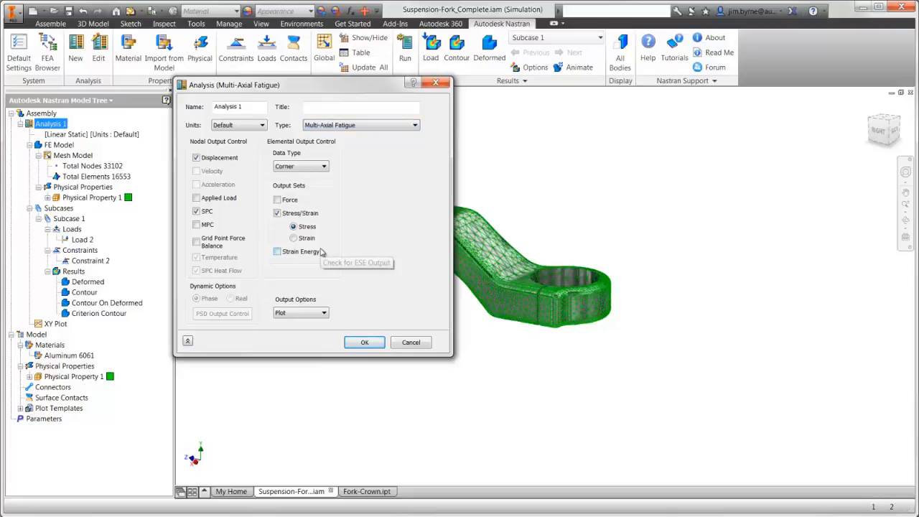
left_click(363, 341)
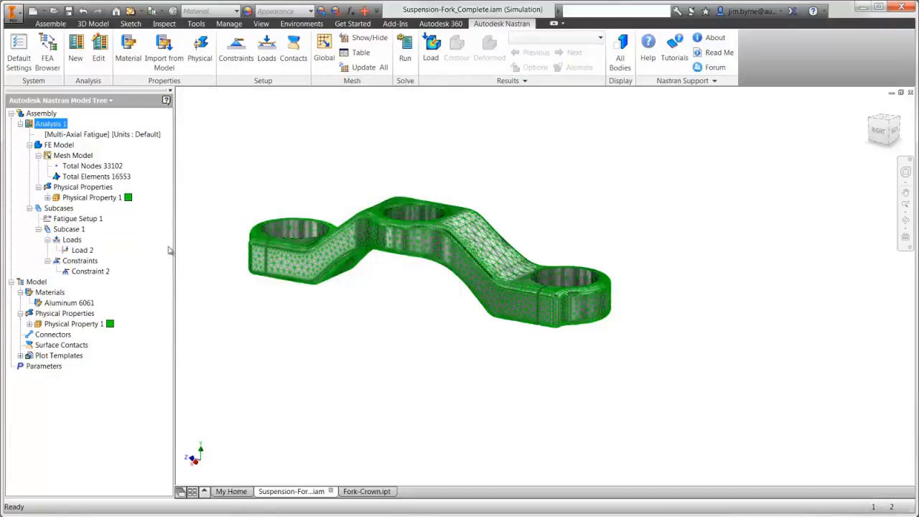
Add fatigue S-N data to Aluminum 6061 with B 0.25, Su 200, N0 1000, Be 0.008 and Se 75, checking its XY plot.
left_click(48, 198)
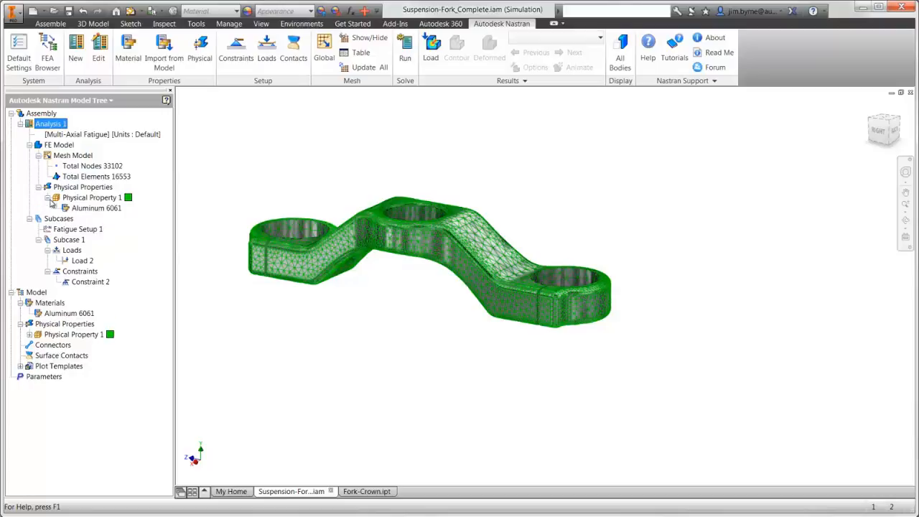
double_click(94, 209)
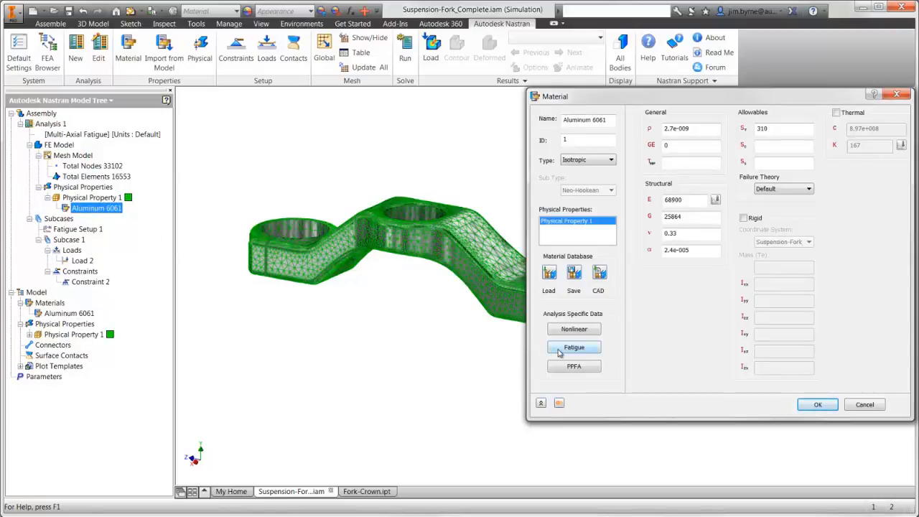
left_click(561, 350)
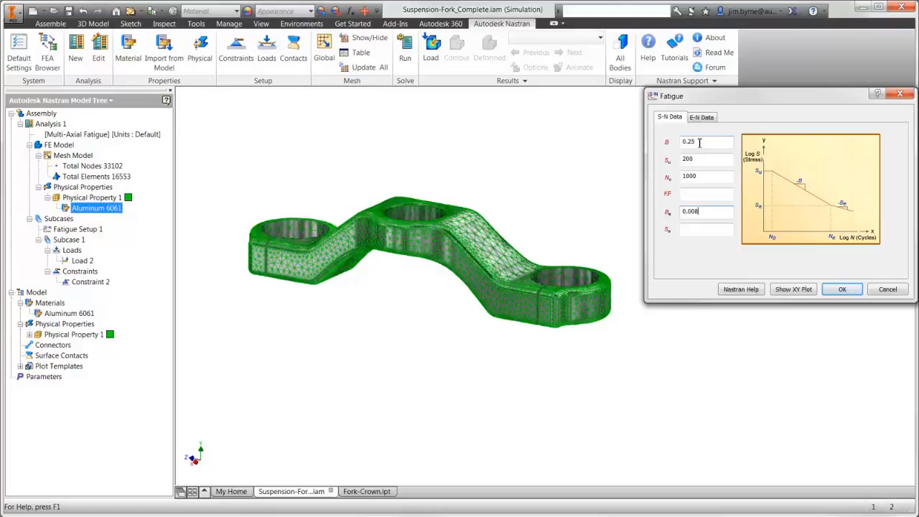
key("Tab")
left_click(793, 289)
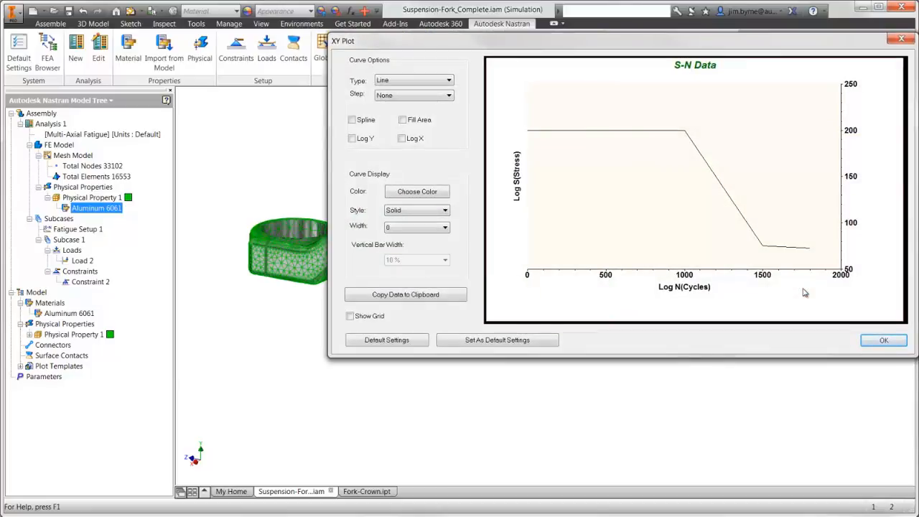
key("Escape")
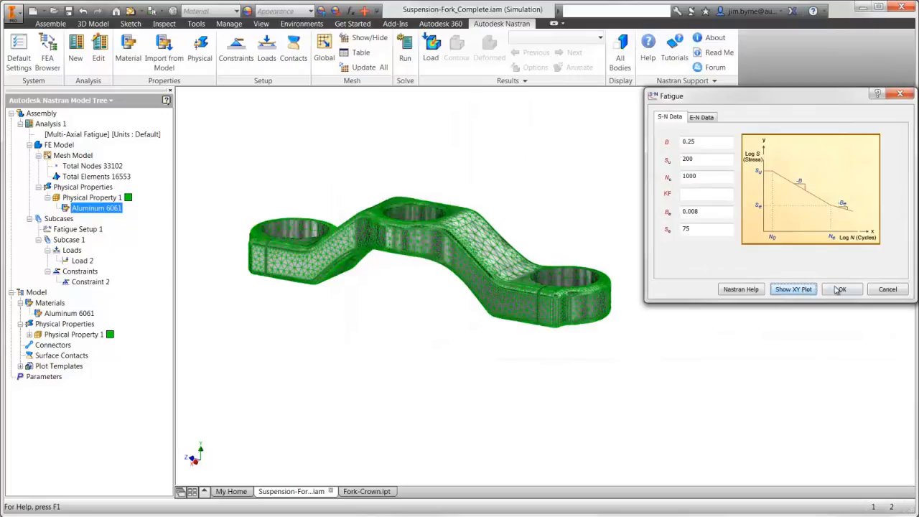
left_click(836, 289)
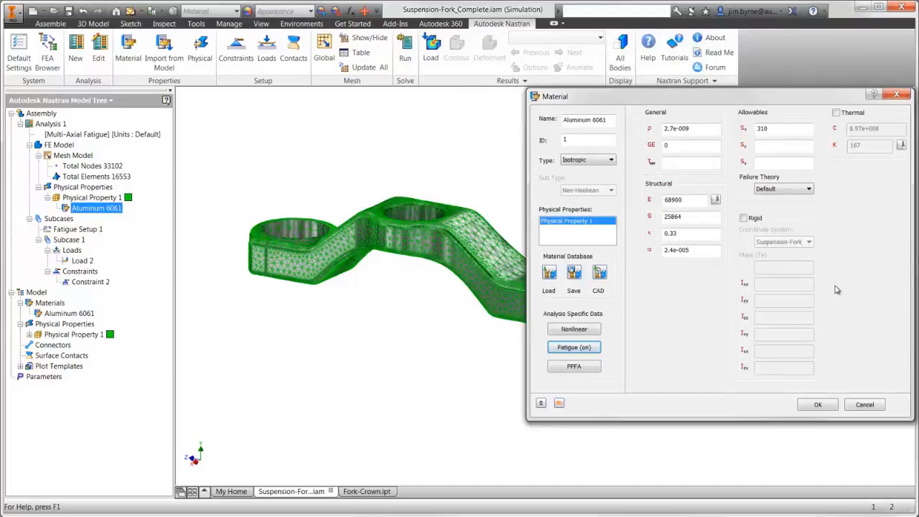
left_click(818, 404)
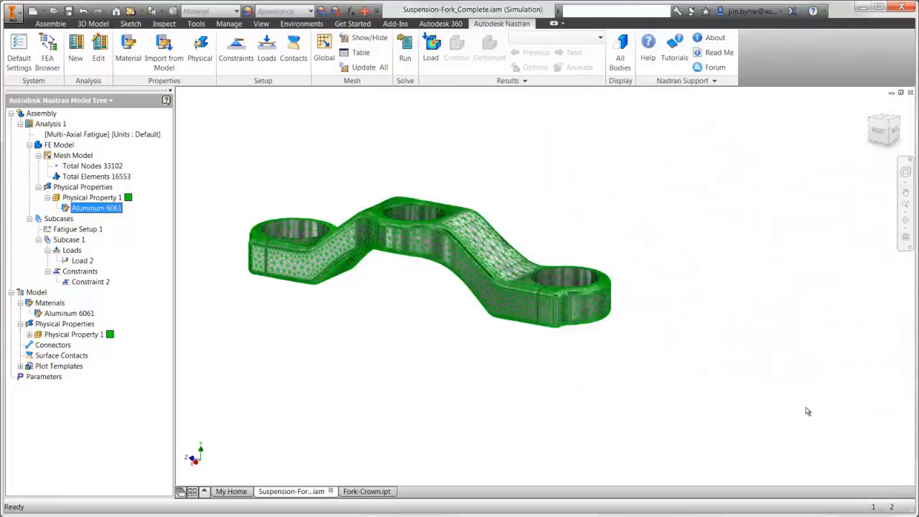
Create a load history table for Load 2 with the X-Y points (0, 0), (0.5, 1) and (1, 0).
left_click(80, 263)
double_click(80, 262)
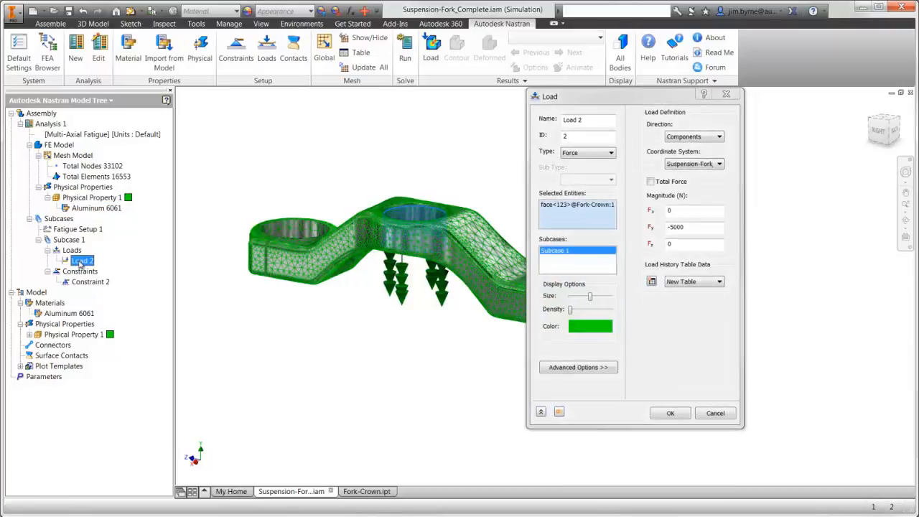
left_click(651, 281)
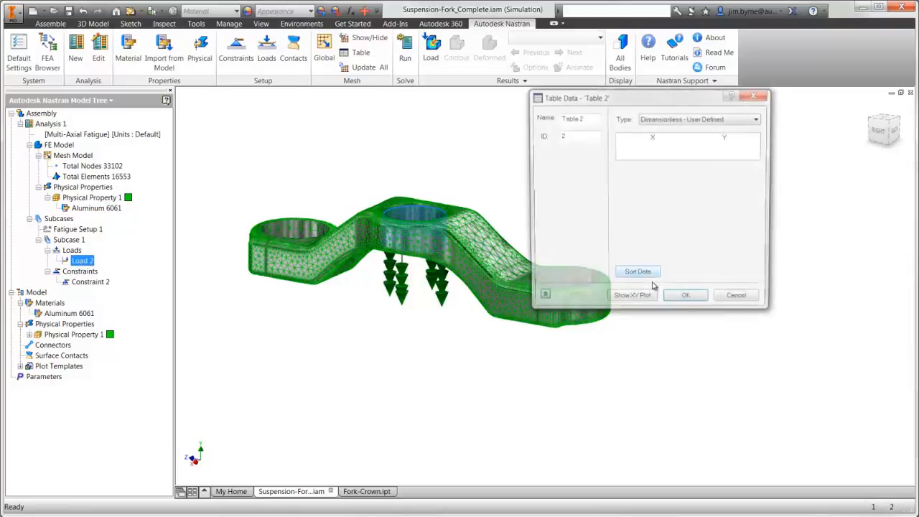
left_click(642, 153)
type("0")
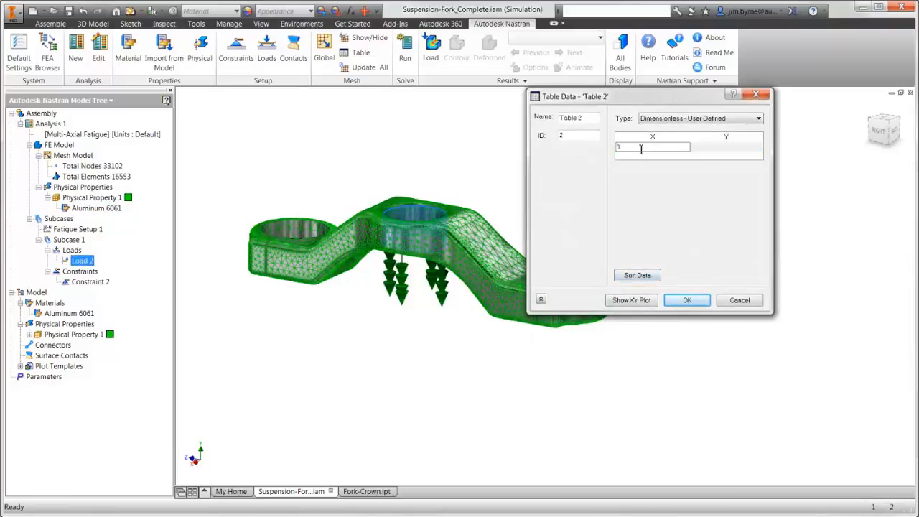
key("Tab")
type("0")
key("Tab")
type("0.5")
key("Tab")
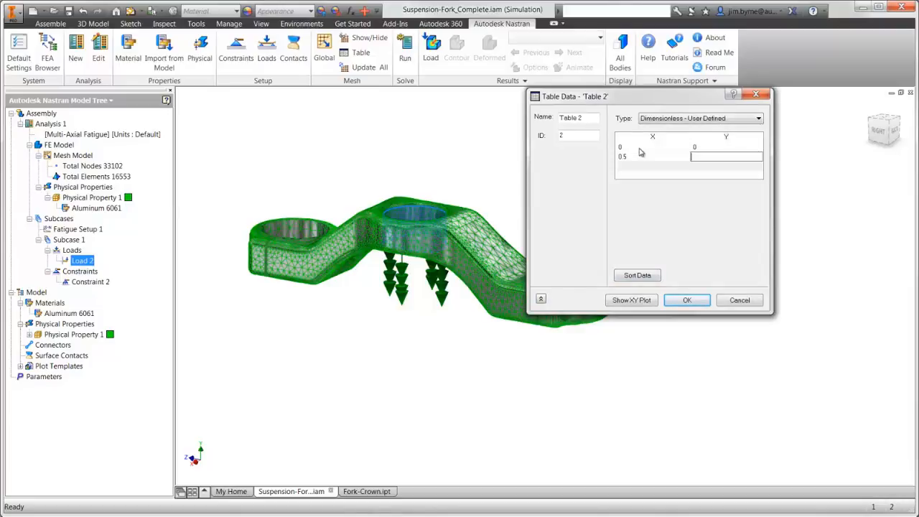
type("1")
key("Tab")
type("1")
key("Tab")
type("0")
key("Tab")
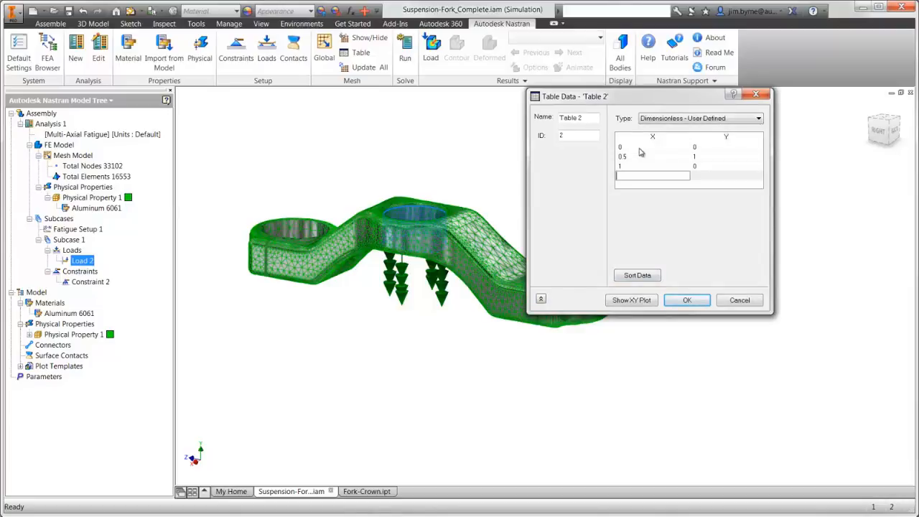
Check the XY plot of the load history table and accept the table for Load 2.
left_click(619, 303)
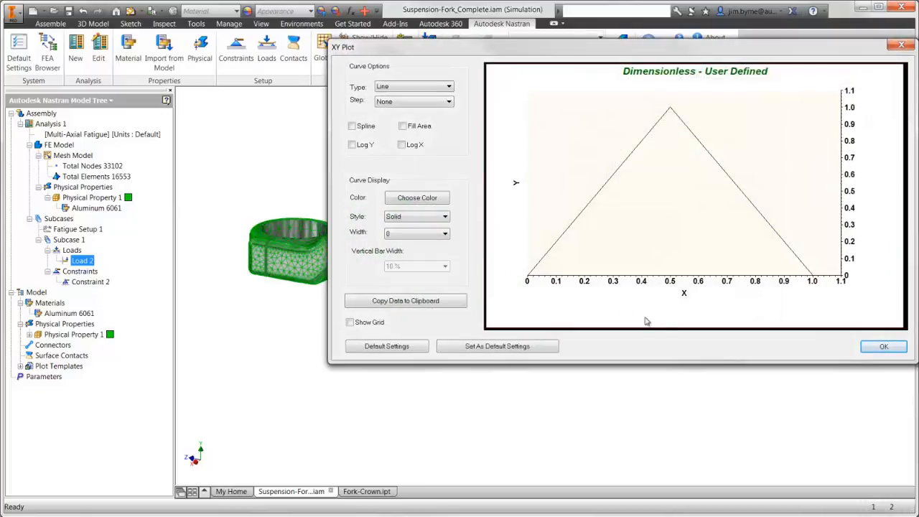
left_click(874, 349)
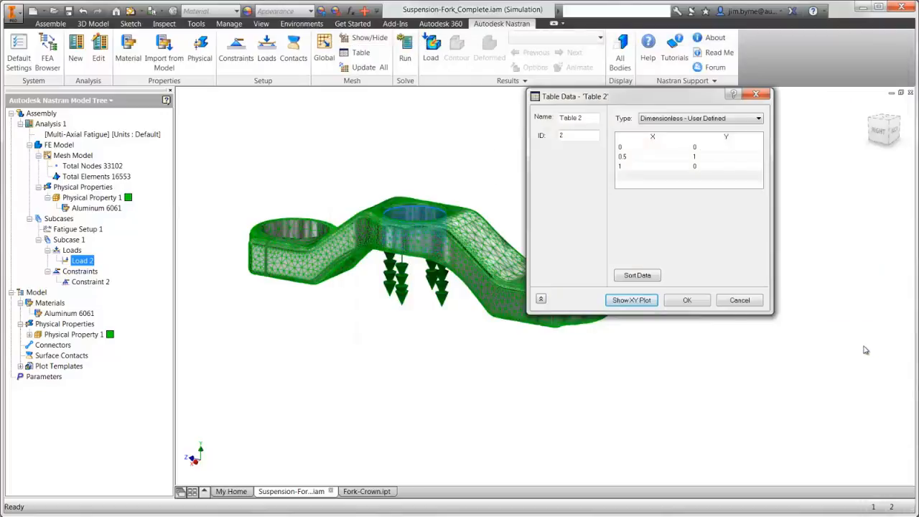
left_click(687, 301)
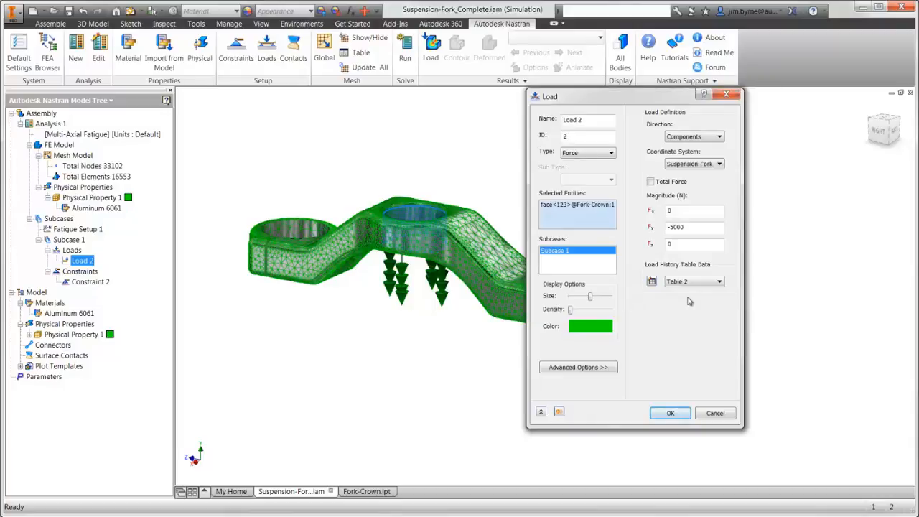
left_click(669, 414)
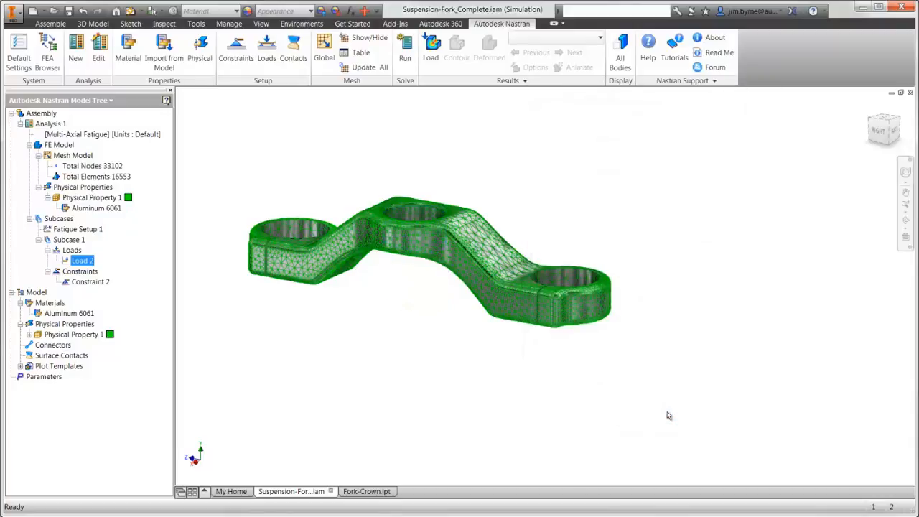
Set the method of Fatigue Setup 1 to von Mises, keeping the Stress-Life approach.
left_click(78, 228)
double_click(77, 228)
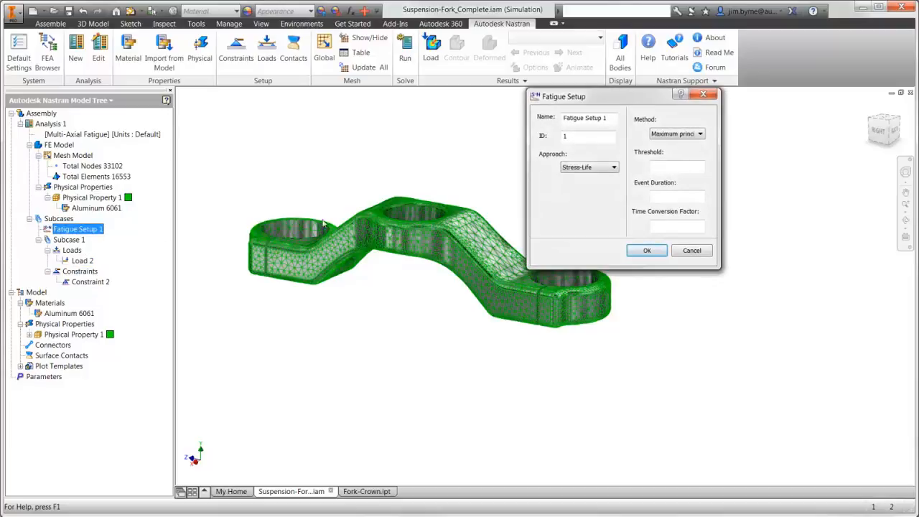
left_click(699, 133)
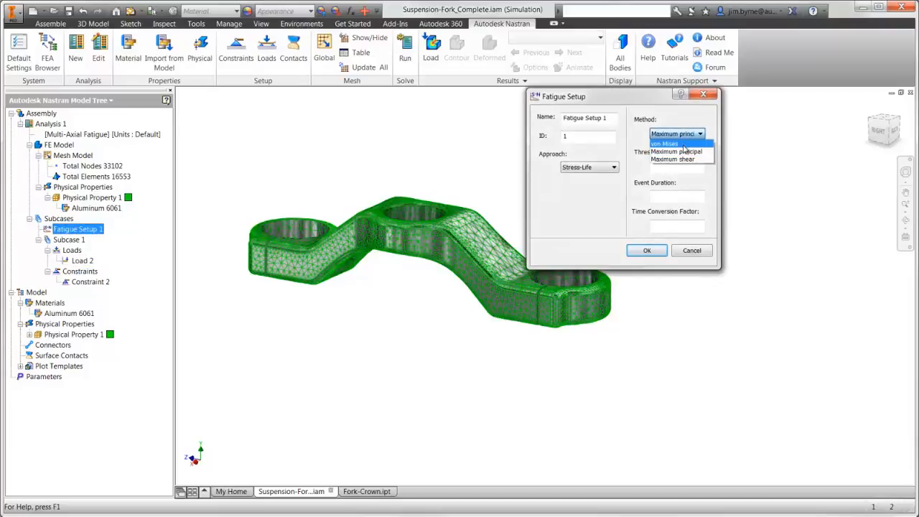
left_click(682, 145)
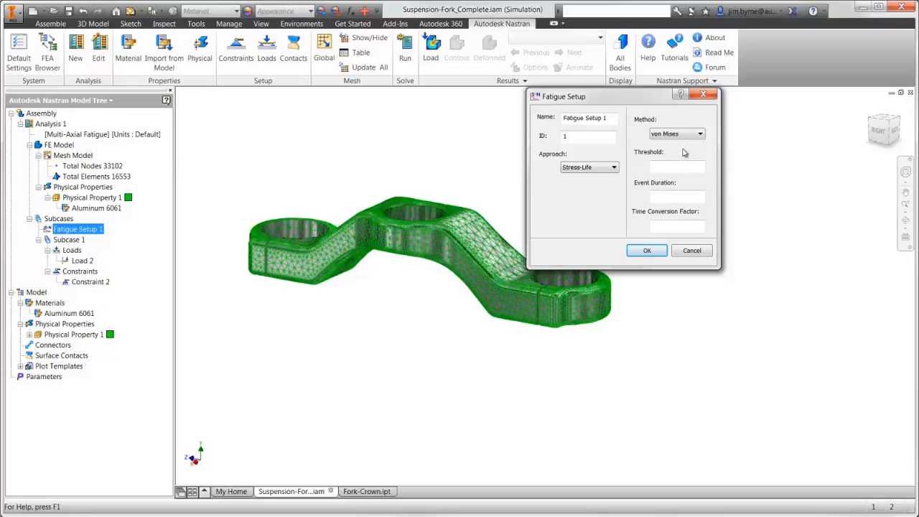
left_click(654, 249)
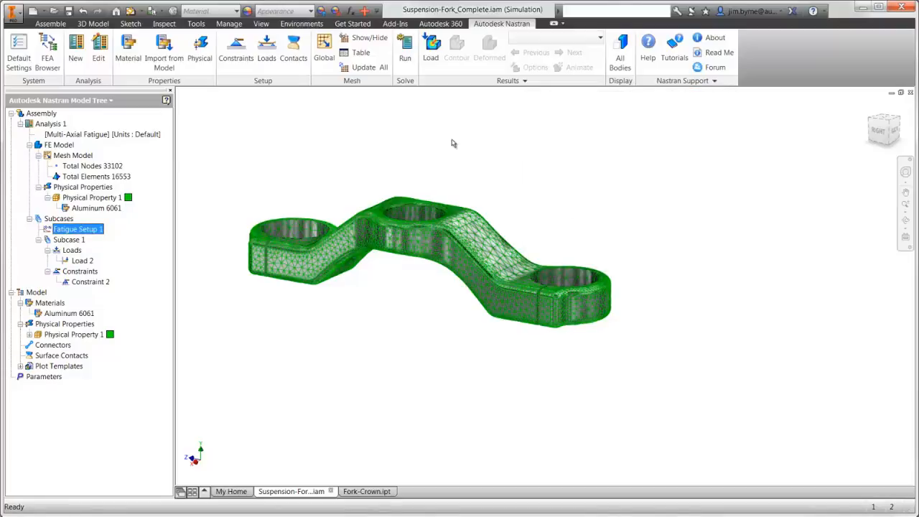
Run the multi-axial fatigue analysis and dismiss the completion message.
left_click(405, 58)
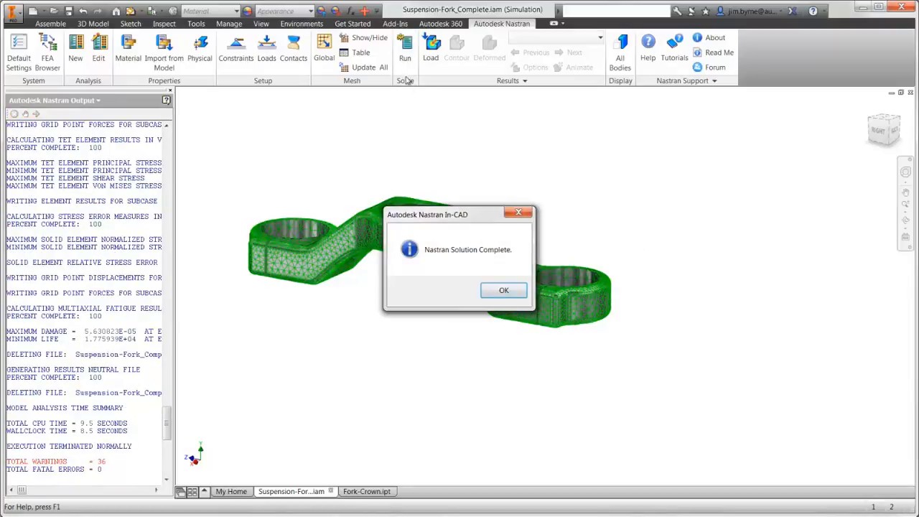
left_click(502, 291)
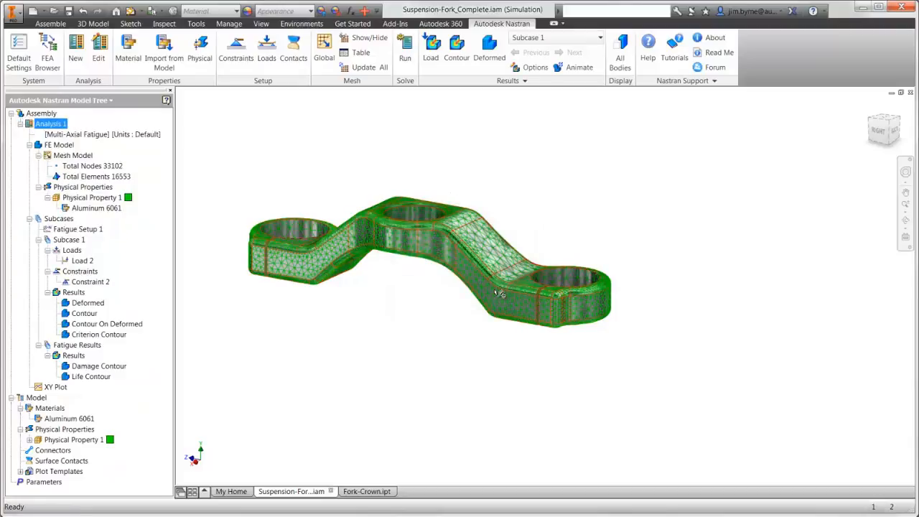
Edit the Life Contour fatigue plot to hide all visibility items, display it on the crown and accept the plot settings.
left_click(91, 377)
right_click(101, 382)
left_click(123, 383)
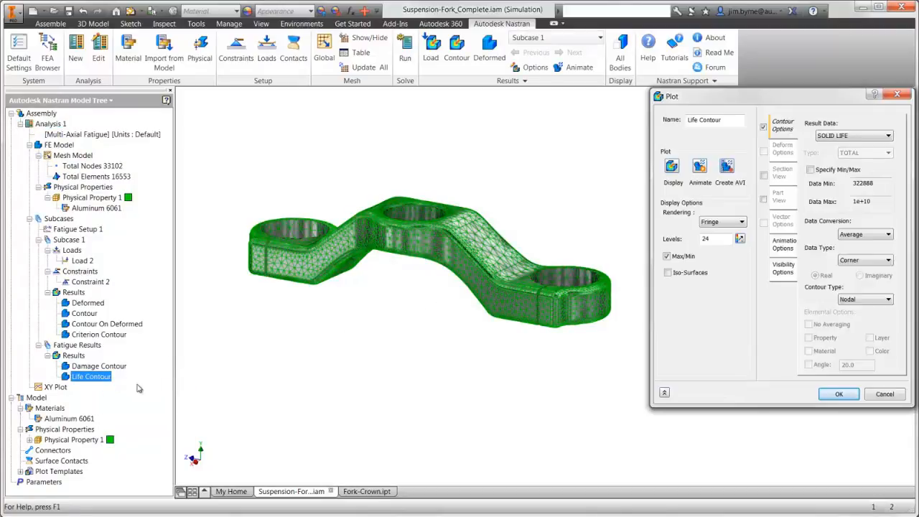
left_click(790, 277)
left_click(863, 273)
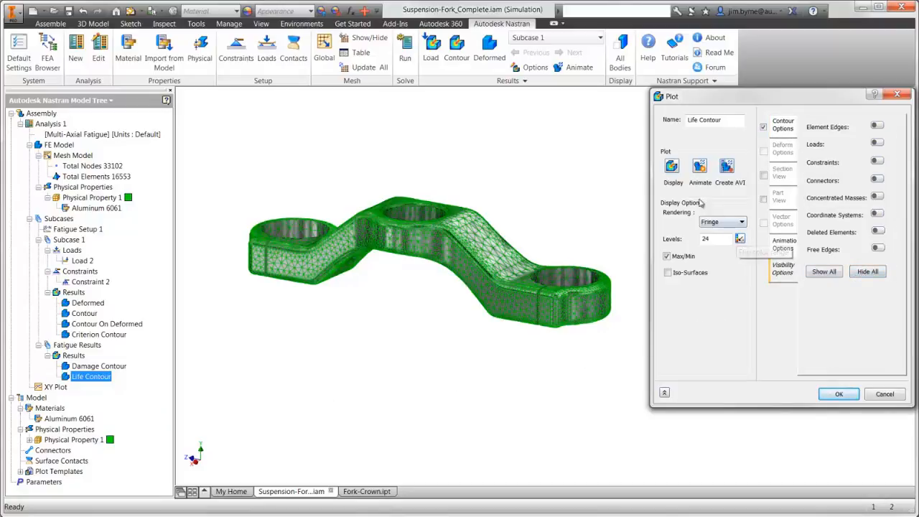
left_click(671, 167)
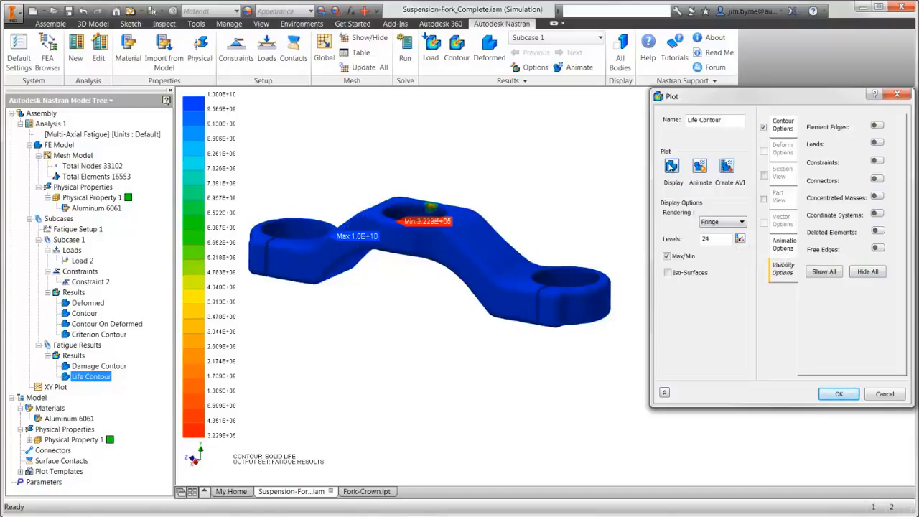
left_click(839, 395)
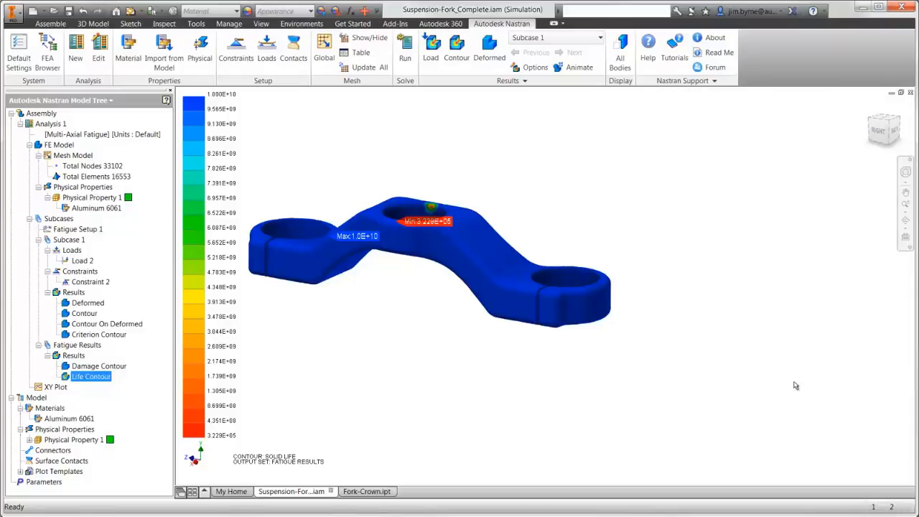
Display the Subcase 1 stress contour and activate the Master level of detail to show the whole fork assembly around the crown.
double_click(82, 314)
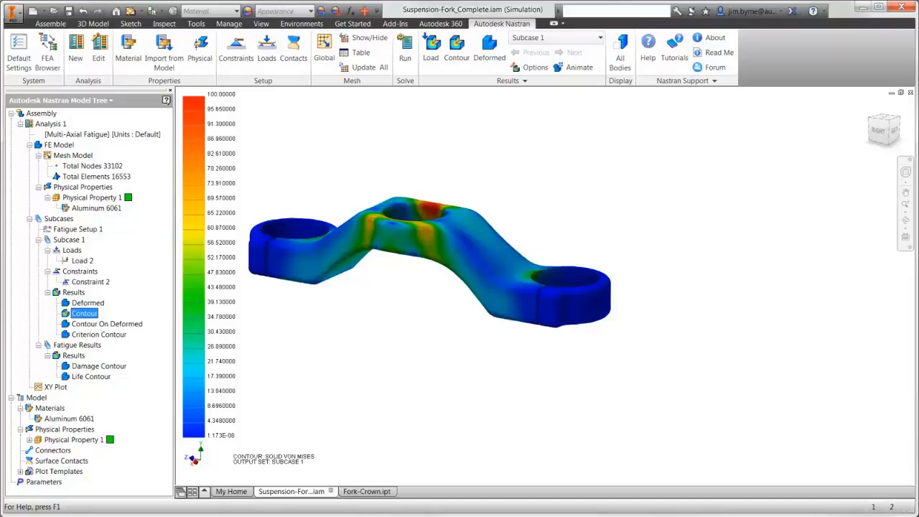
left_click(47, 56)
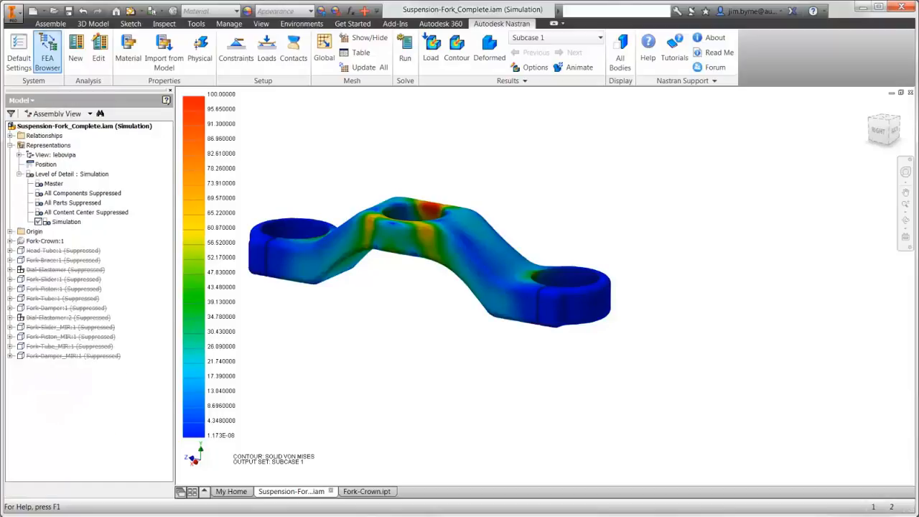
double_click(54, 184)
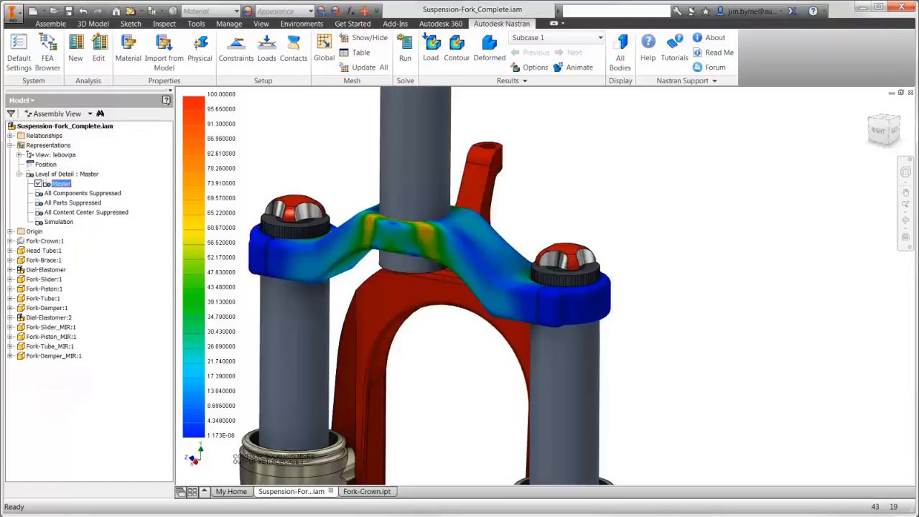
scroll(573, 275, "down", 8)
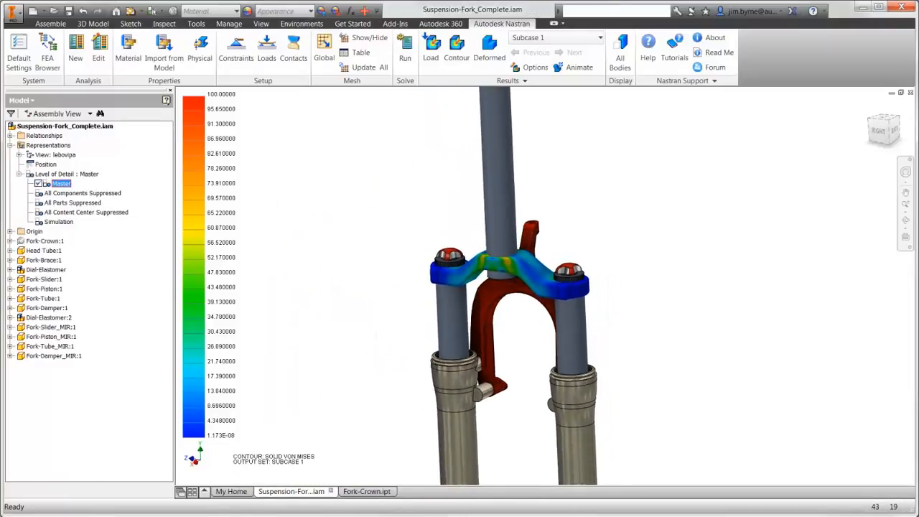
scroll(551, 204, "down", 3)
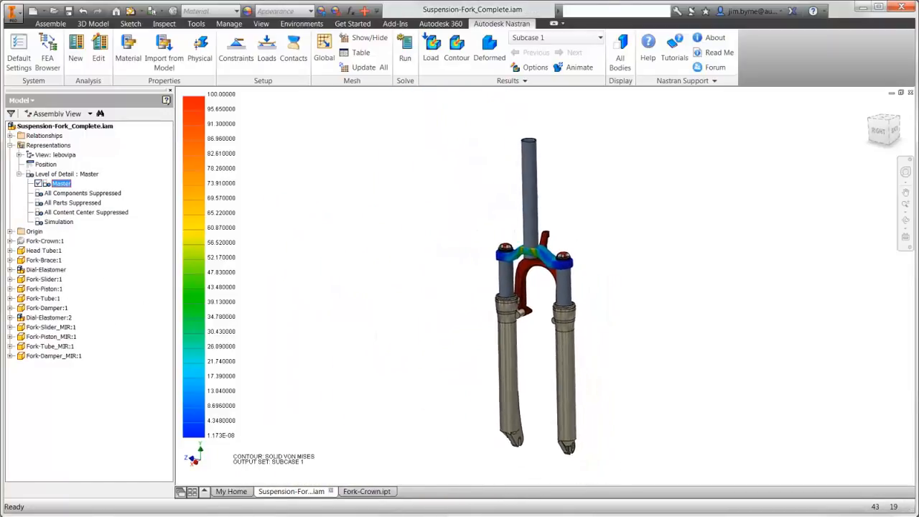
scroll(538, 287, "up", 1)
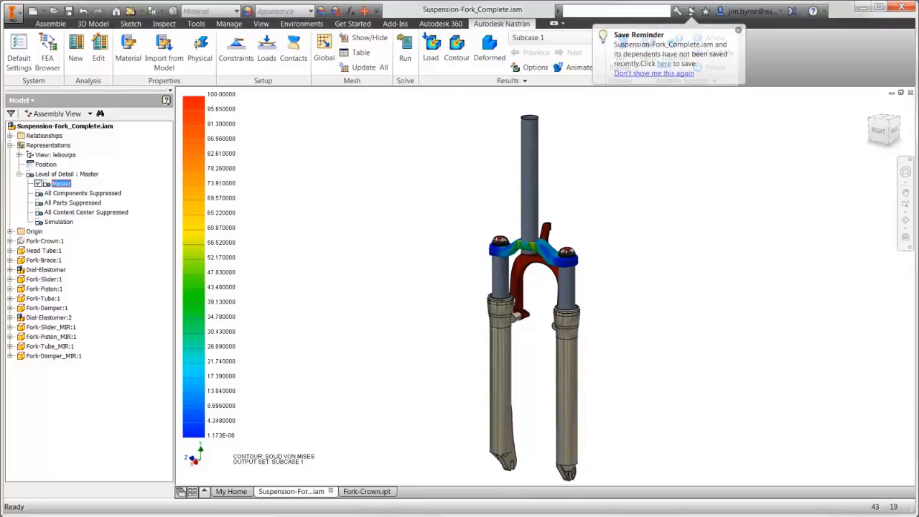